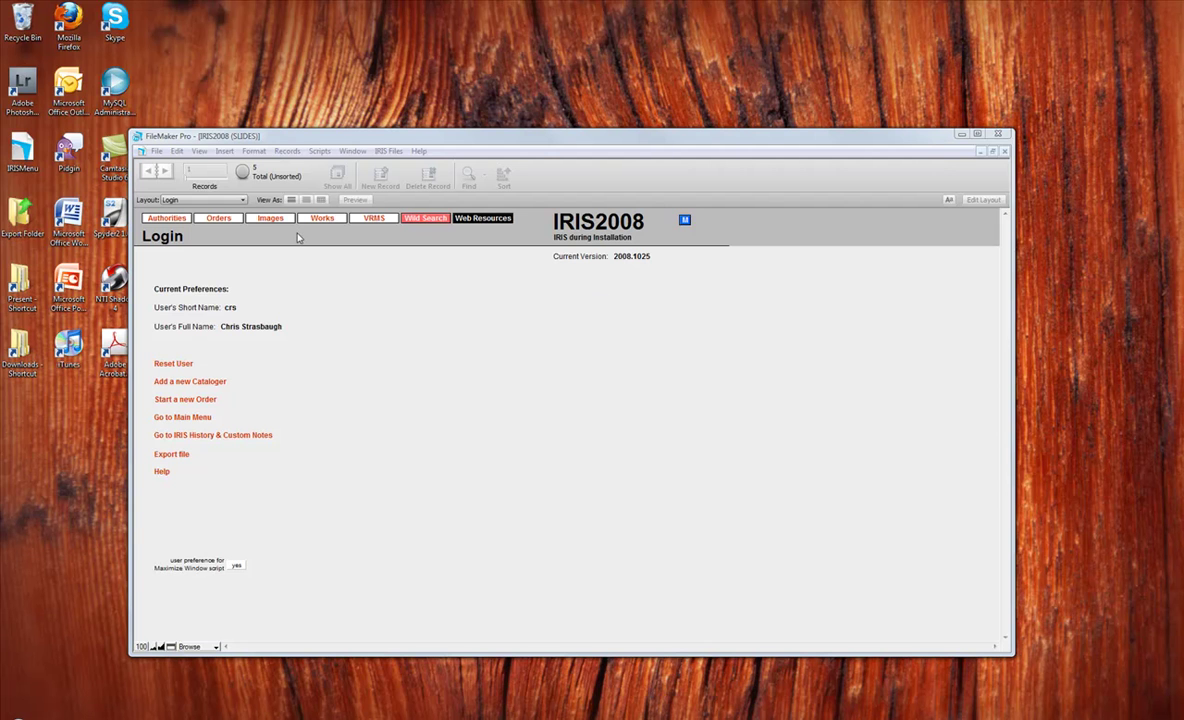
Step: In IRIS2008, show the Admin & Notes tab and move to image record 346832
{"action": "left_click", "coordinate": [407, 359]}
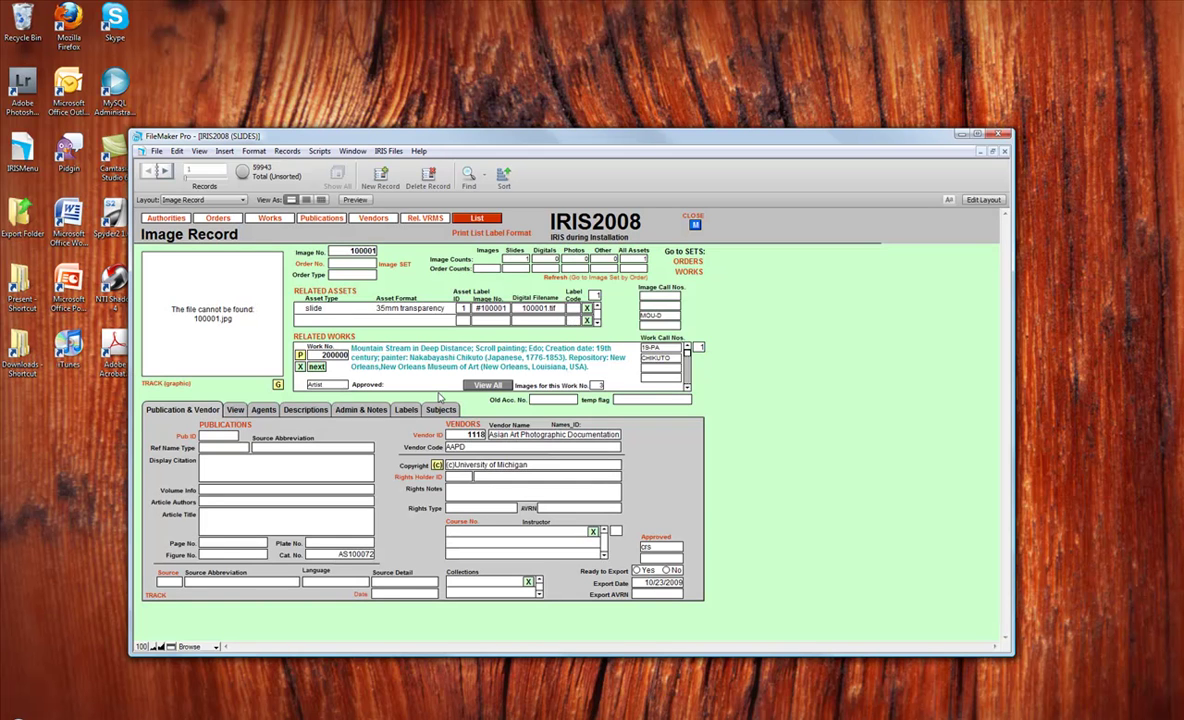
{"action": "left_click", "coordinate": [355, 410]}
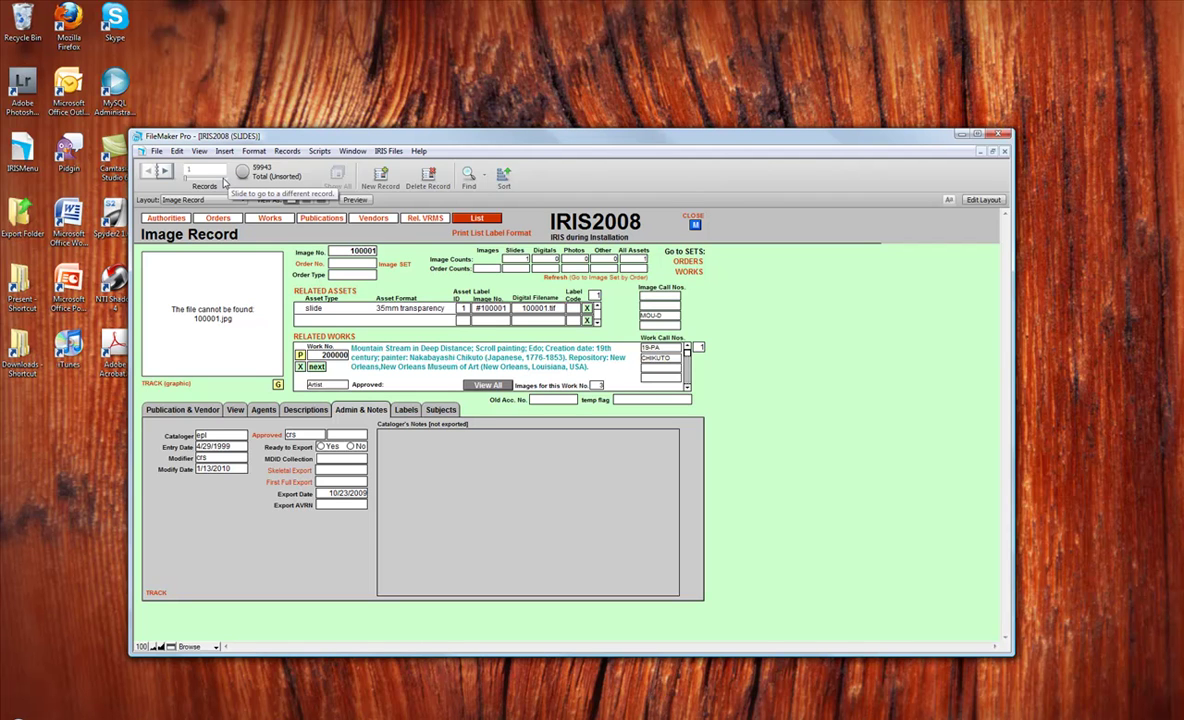
{"action": "left_click", "coordinate": [223, 179]}
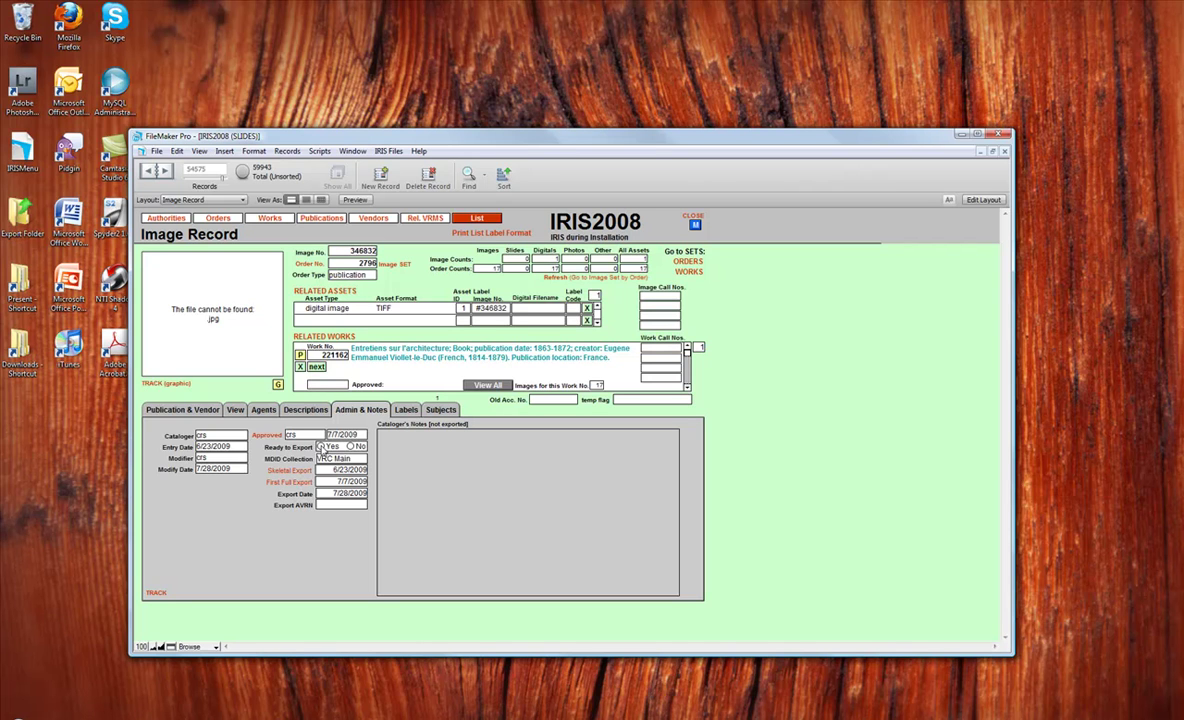
Step: Set Ready to Export to Yes and choose VRC Main Collection as the MDID collection
{"action": "left_click", "coordinate": [321, 447]}
{"action": "left_click", "coordinate": [322, 447]}
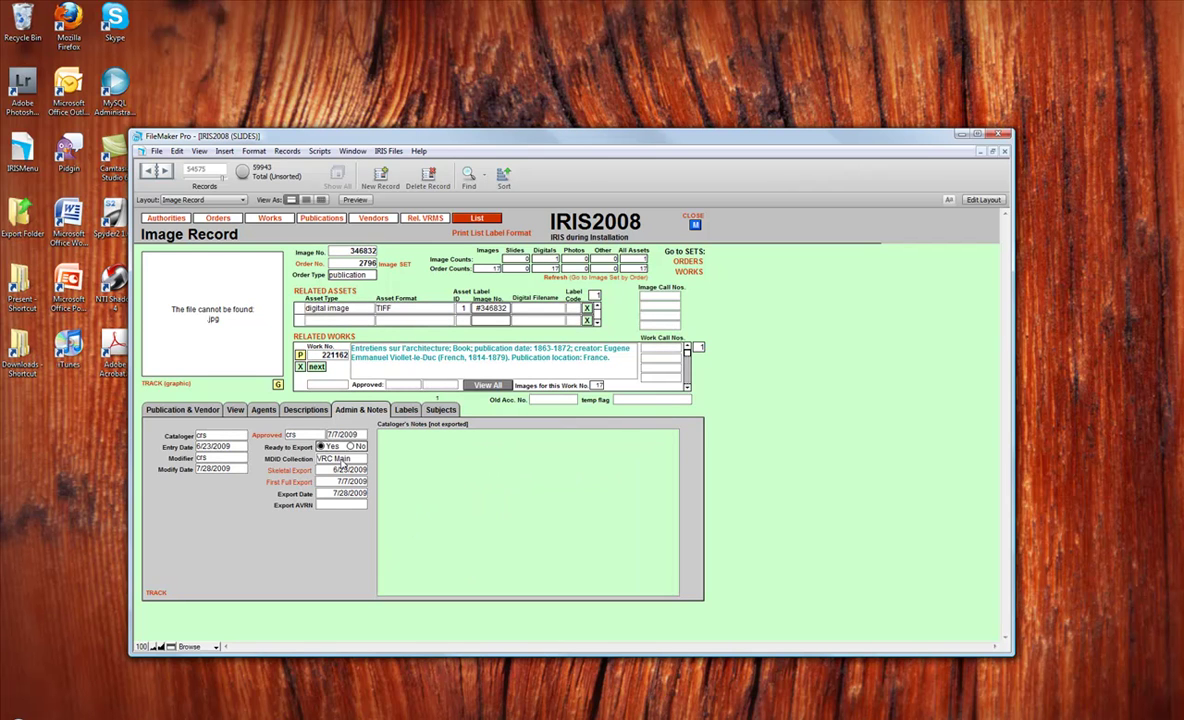
{"action": "left_click", "coordinate": [342, 463]}
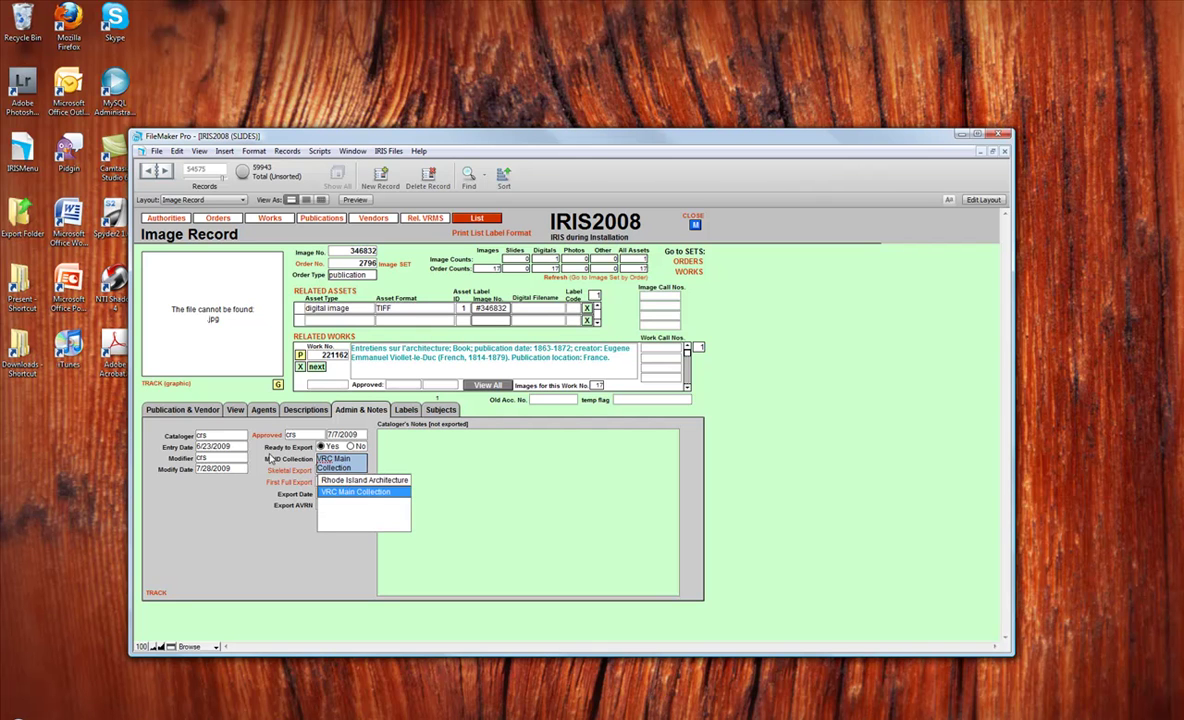
{"action": "left_click", "coordinate": [261, 455]}
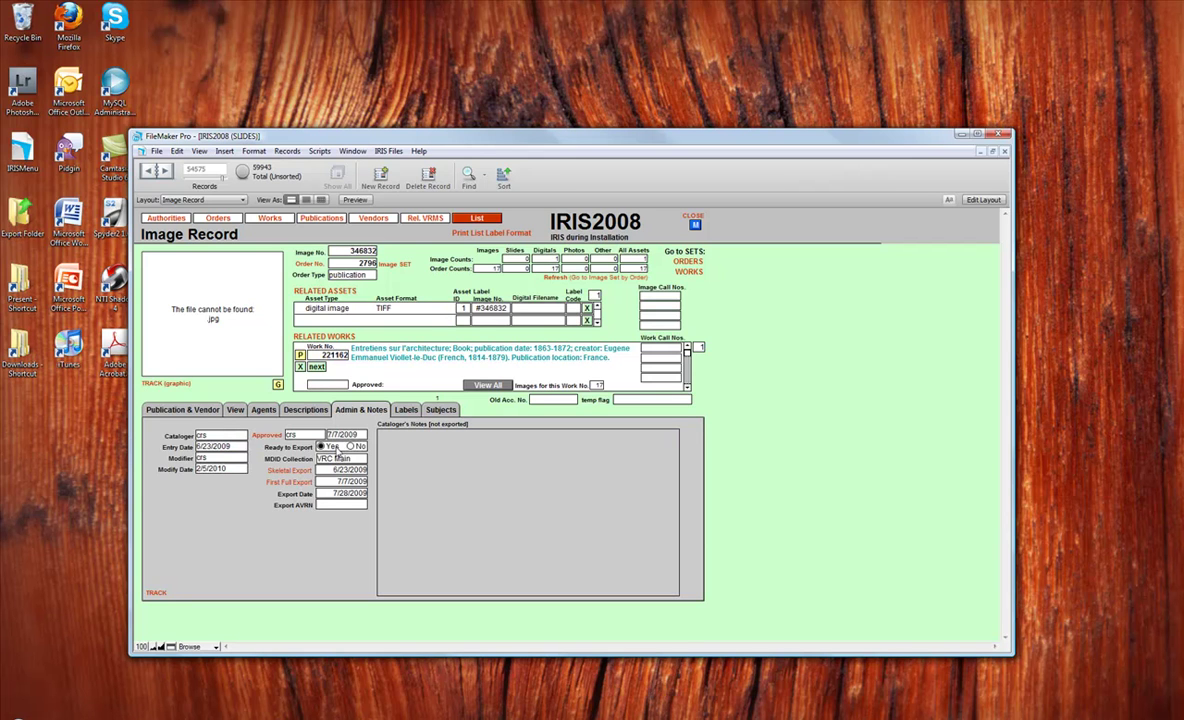
Step: Open IRIS_Export (SLIDES) from File > Open Recent
{"action": "left_click", "coordinate": [157, 151]}
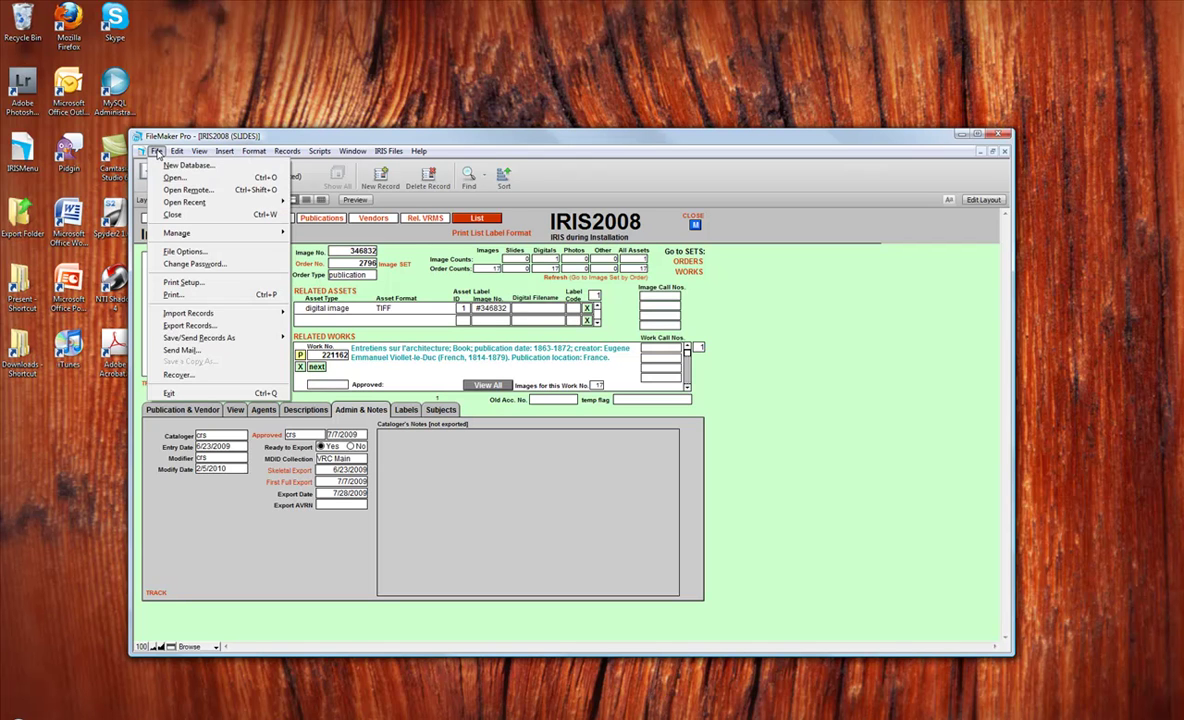
{"action": "mouse_move", "coordinate": [175, 204]}
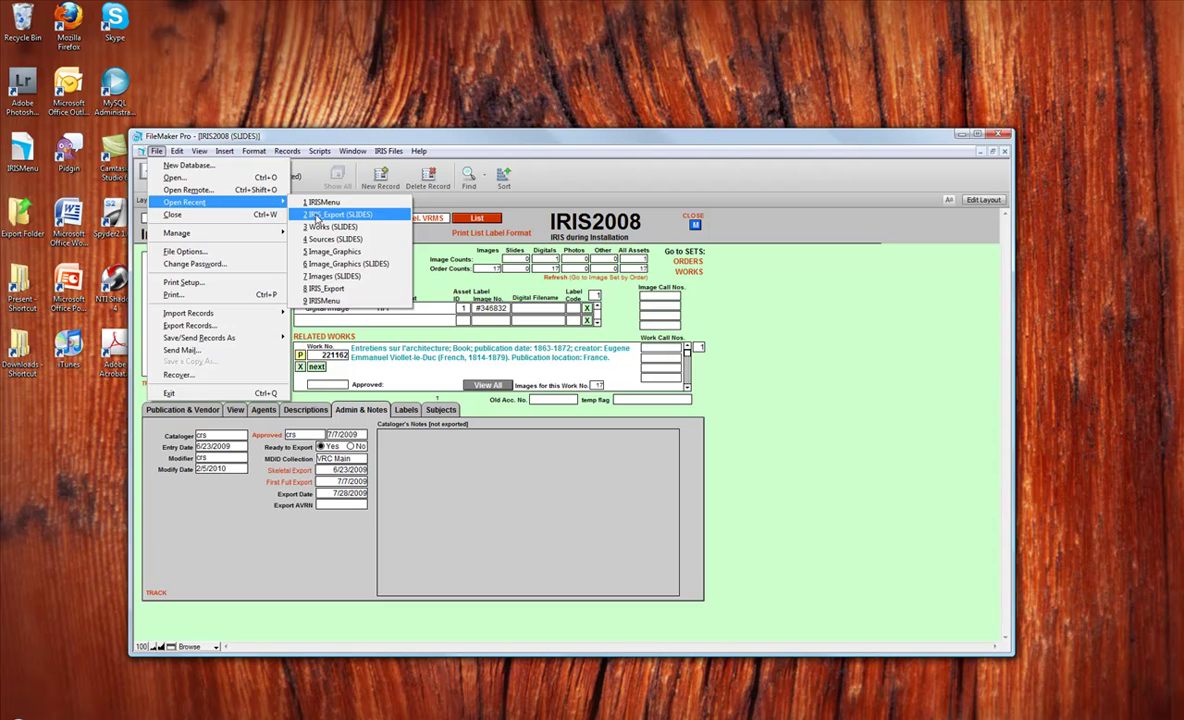
{"action": "left_click", "coordinate": [316, 218]}
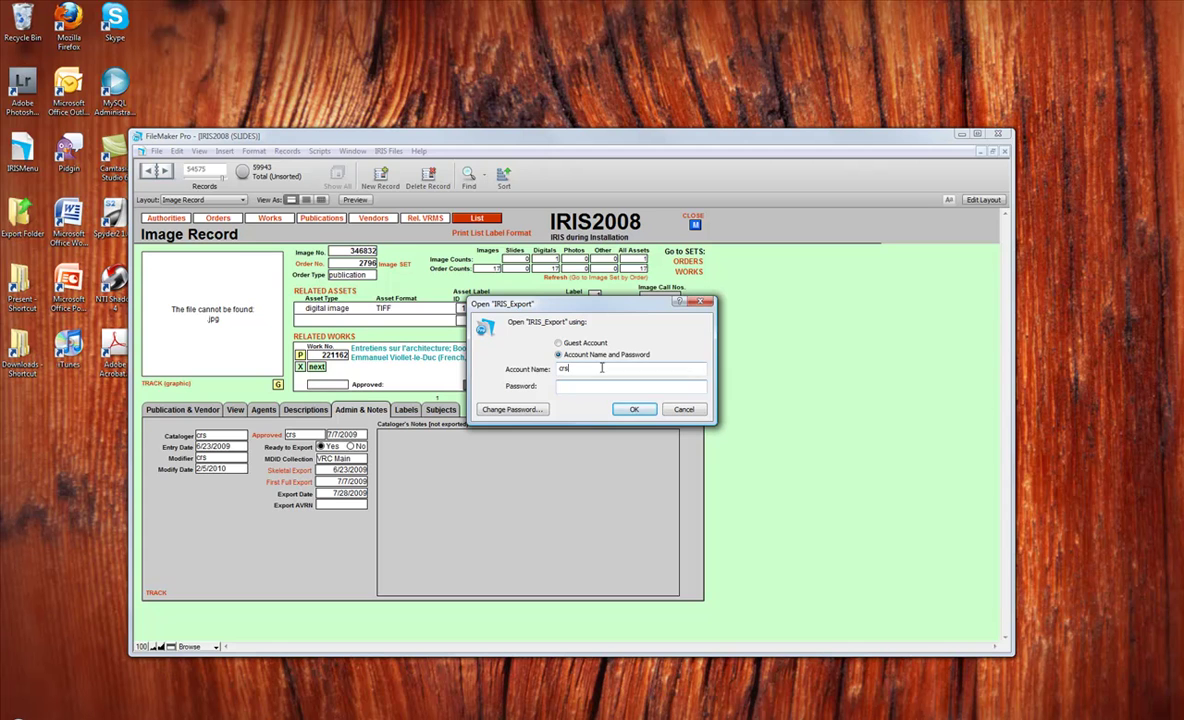
Step: Replace the account name, enter the password and sign in to IRIS_Export
{"action": "double_click", "coordinate": [601, 368]}
{"action": "type", "text": "admin"}
{"action": "key", "text": "Tab"}
{"action": "type", "text": "admin"}
{"action": "key", "text": "Return"}
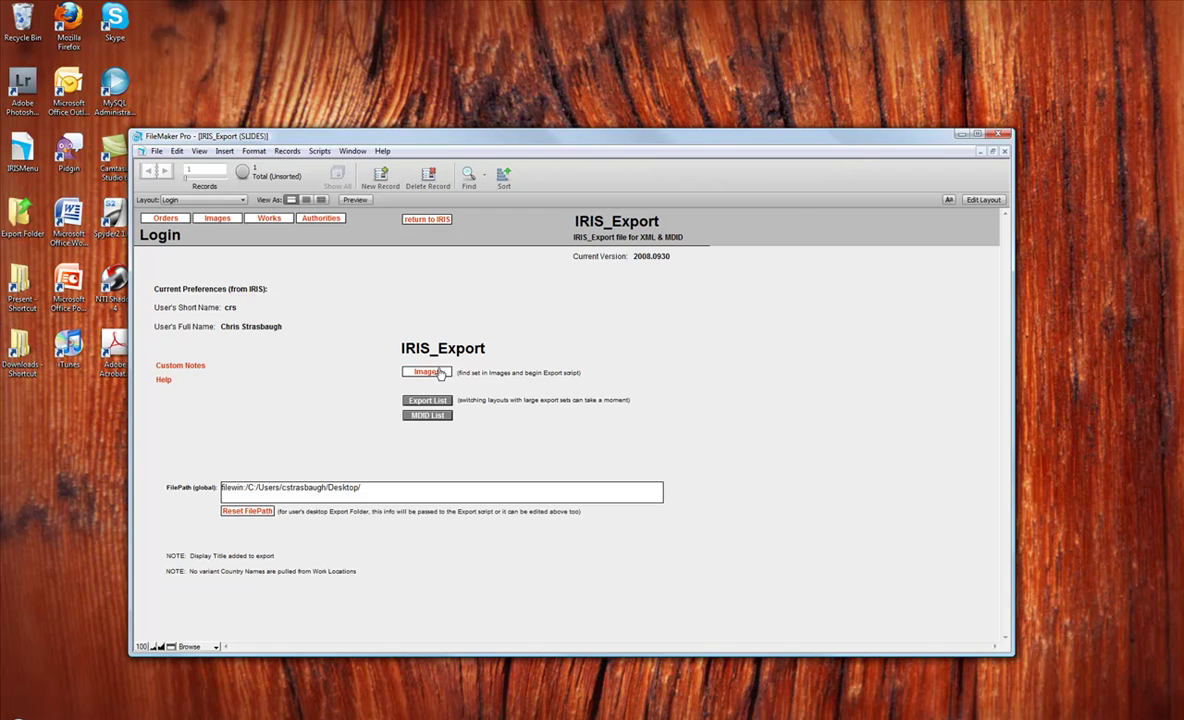
Step: Go to Images and find records with Ready to Export Yes in VRC Main Collection
{"action": "left_click", "coordinate": [428, 373]}
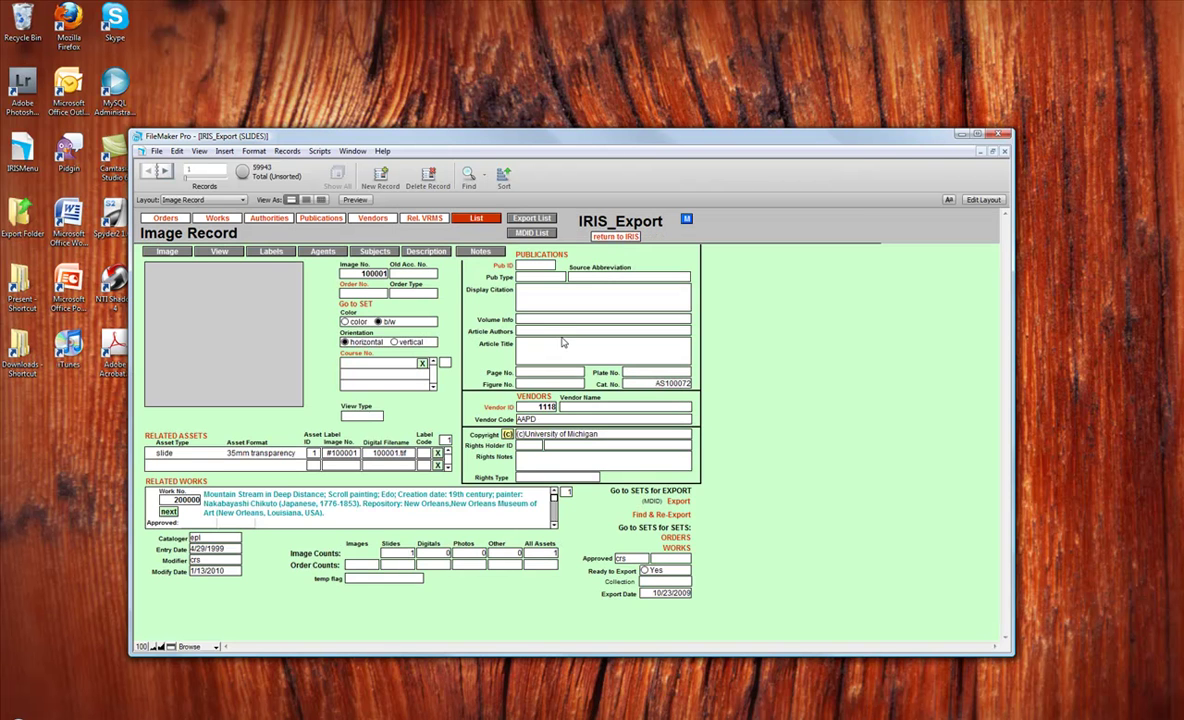
{"action": "key", "text": "ctrl+f"}
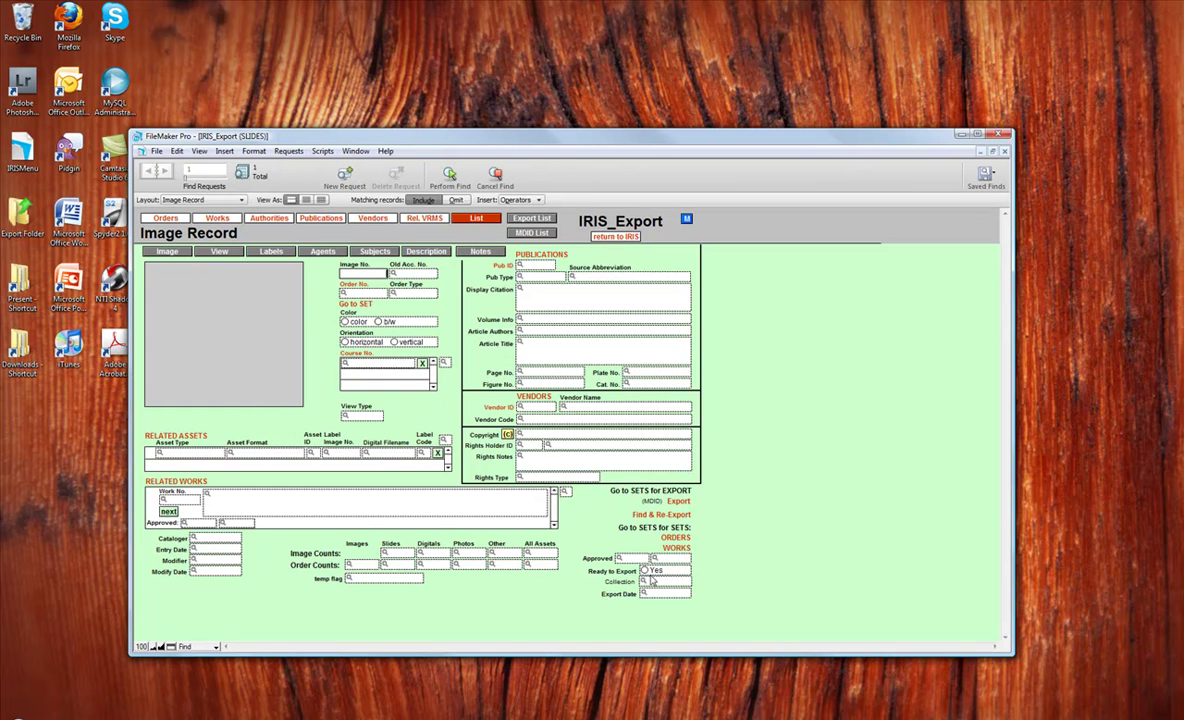
{"action": "left_click", "coordinate": [645, 570]}
{"action": "left_click", "coordinate": [645, 570]}
{"action": "left_click", "coordinate": [662, 581]}
{"action": "left_click", "coordinate": [657, 606]}
{"action": "key", "text": "Return"}
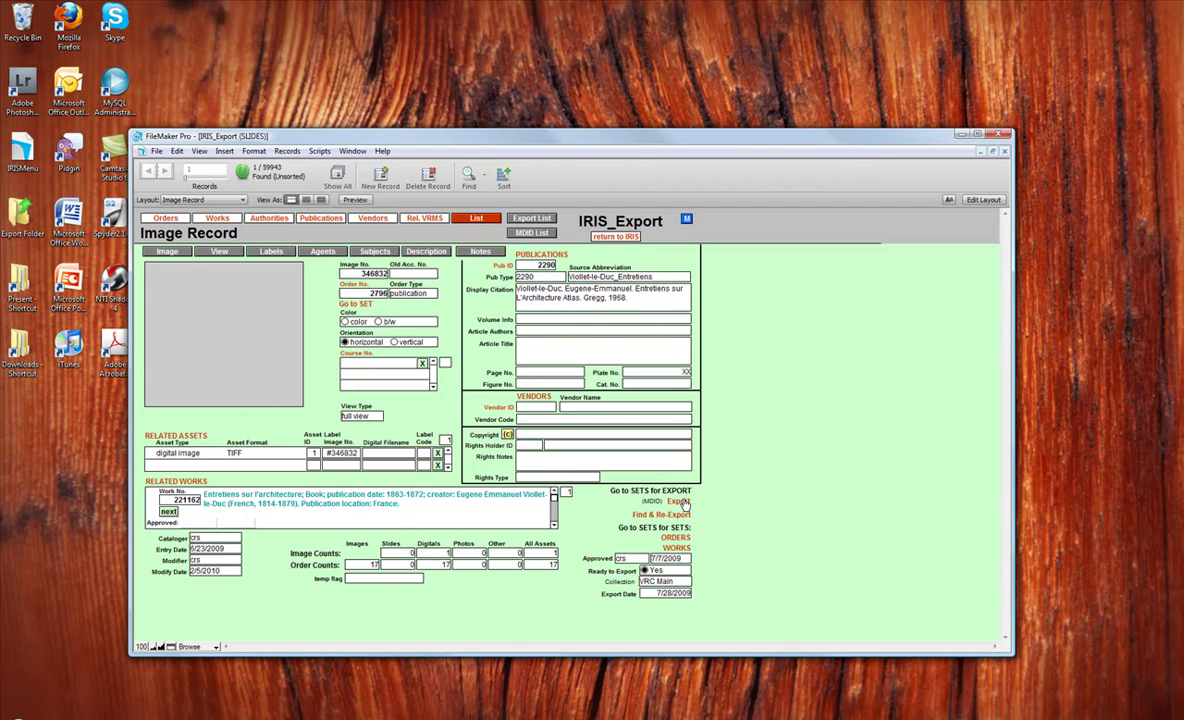
Step: Run the MDID export to the '1-local' desktop folder without printing a report
{"action": "left_click", "coordinate": [686, 507]}
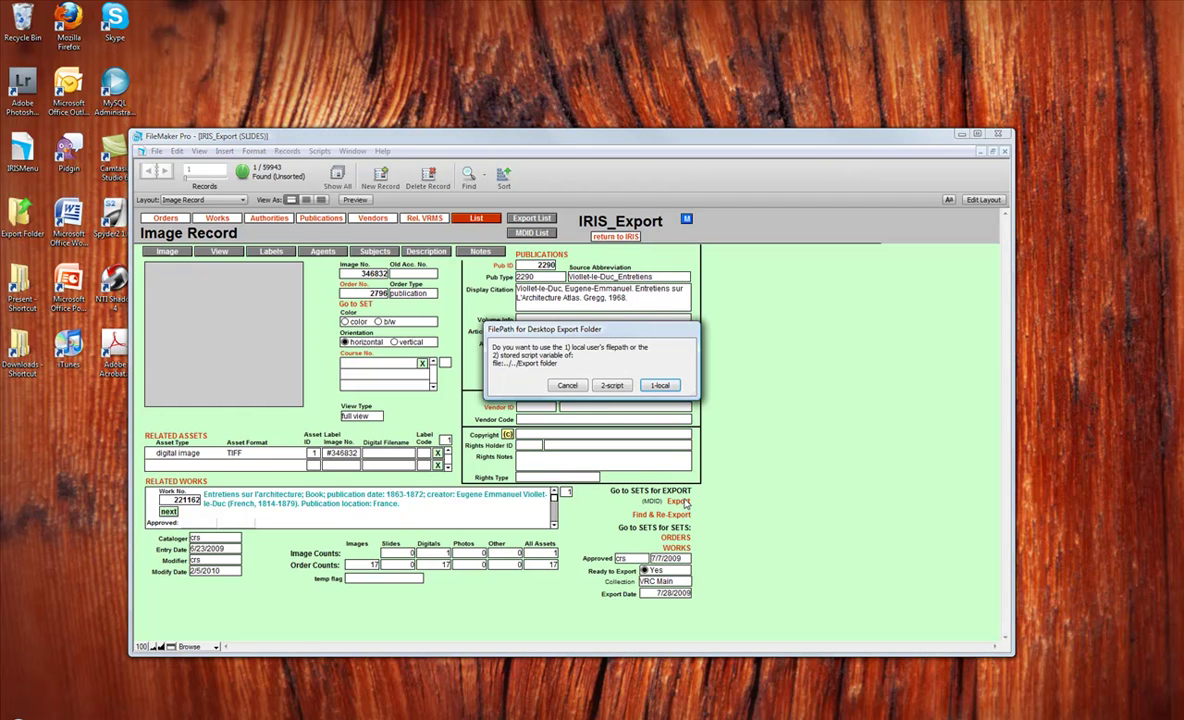
{"action": "left_click", "coordinate": [659, 386]}
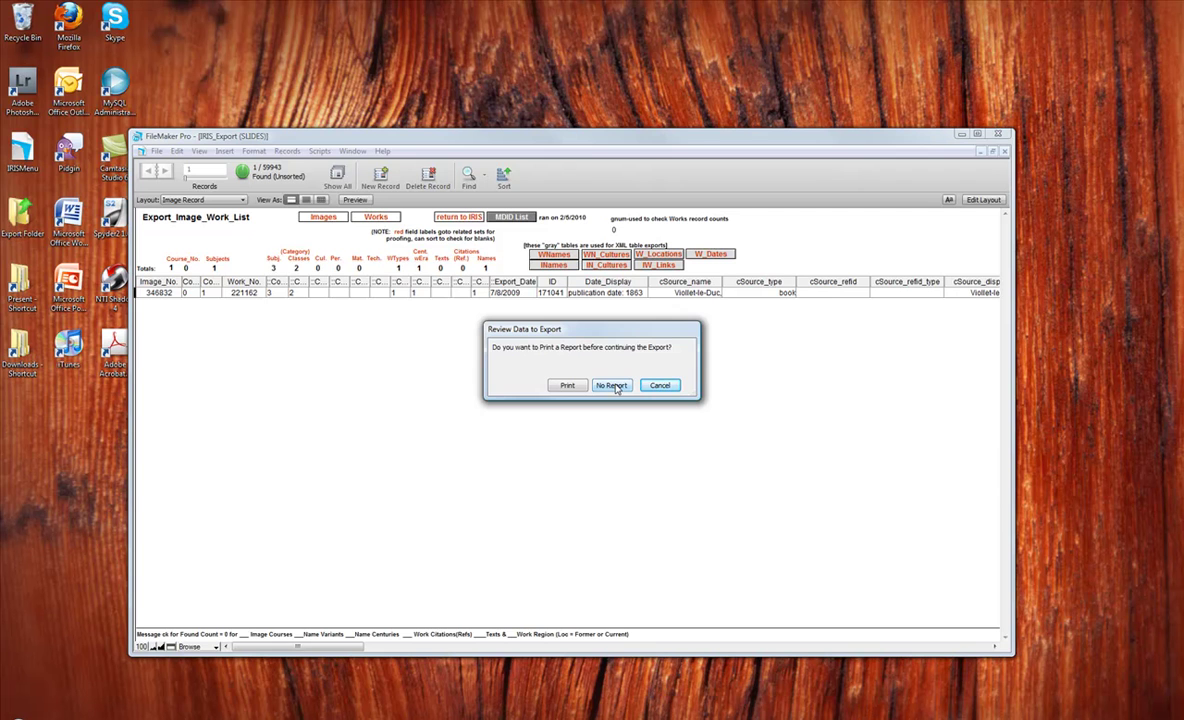
{"action": "left_click", "coordinate": [613, 386]}
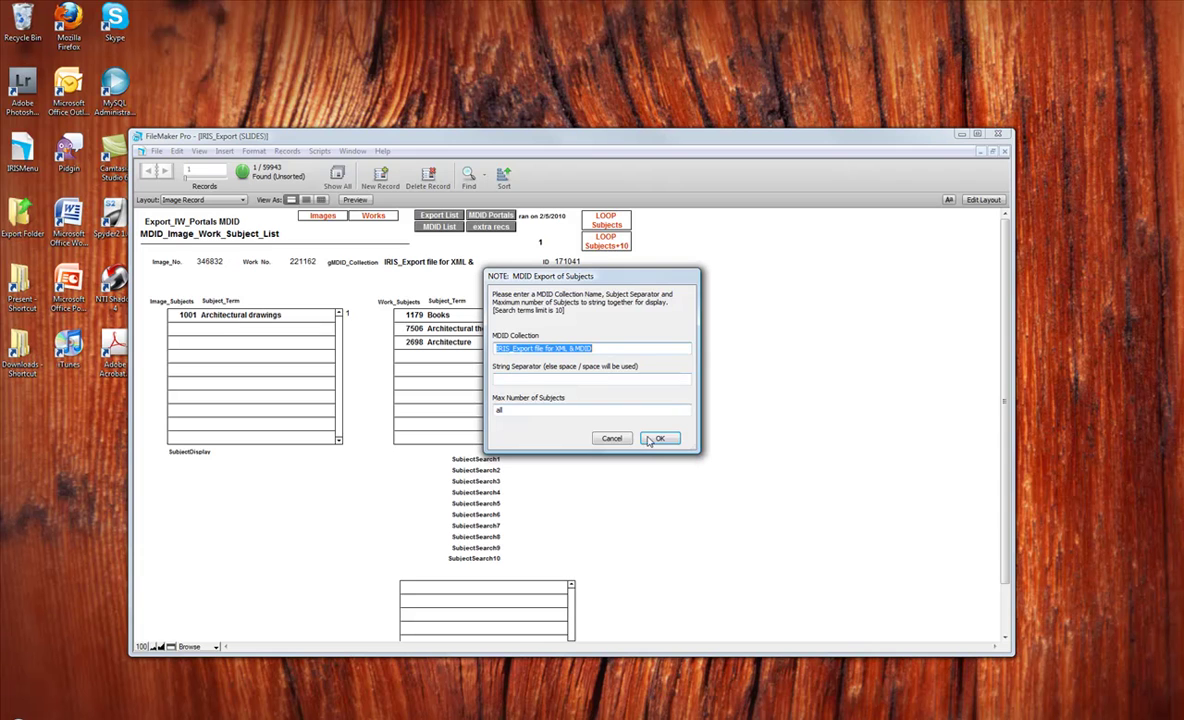
Step: Accept the default MDID subject export settings and open the desktop Export Folder
{"action": "left_click", "coordinate": [656, 439]}
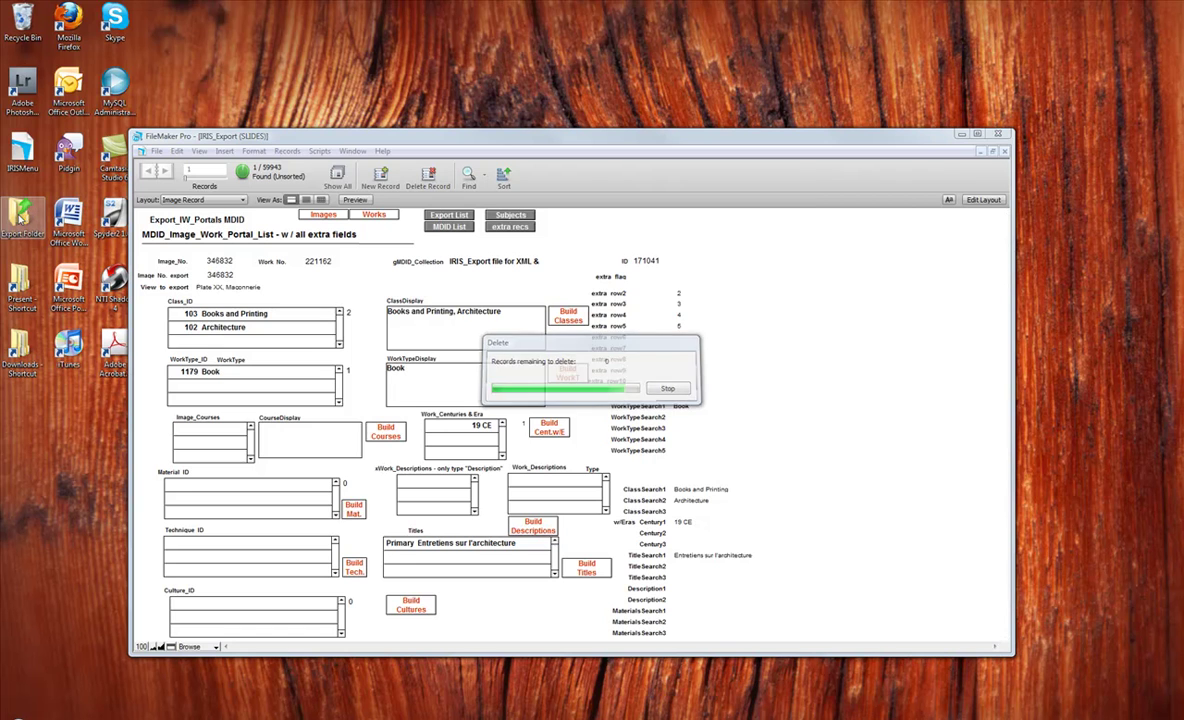
{"action": "double_click", "coordinate": [18, 216]}
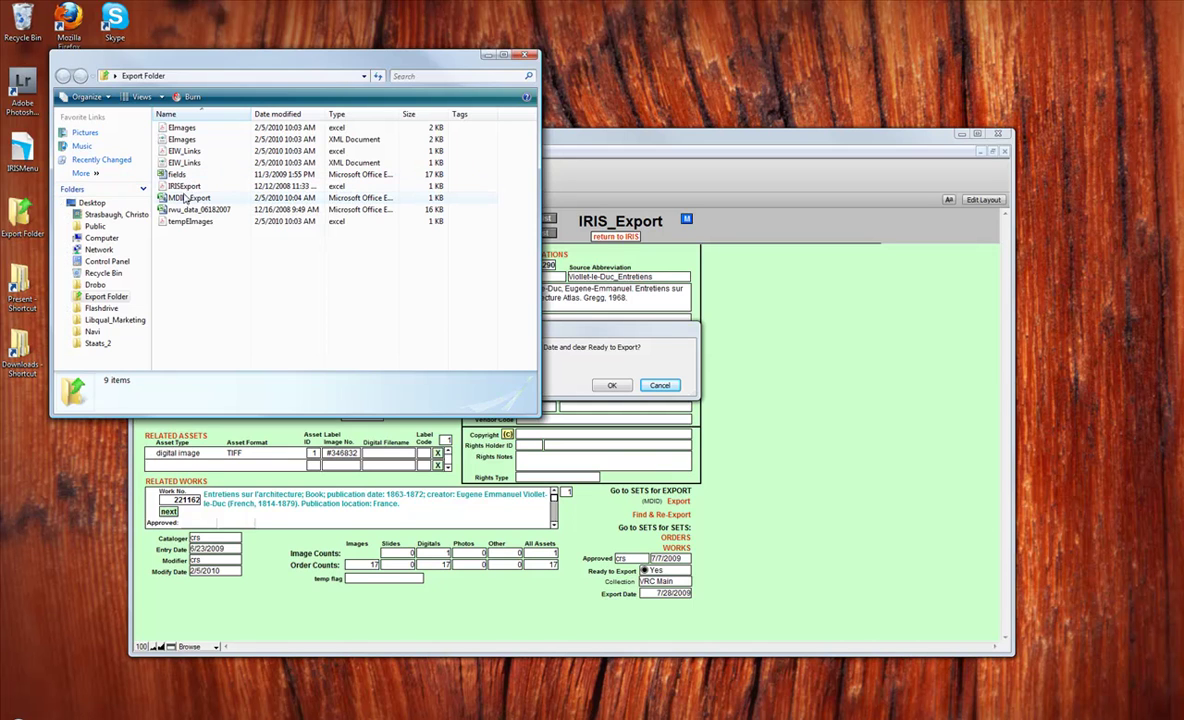
Step: Open the 'fields' spreadsheet in Excel and select its header row
{"action": "left_click", "coordinate": [240, 175]}
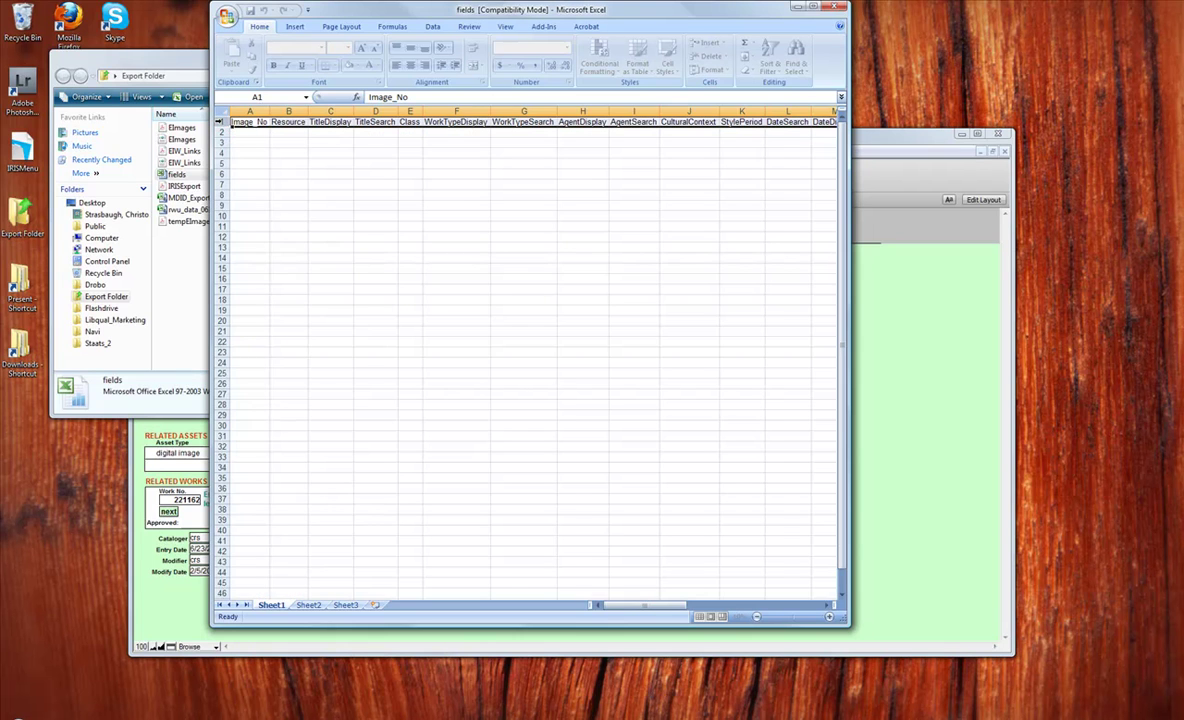
{"action": "left_click", "coordinate": [224, 121]}
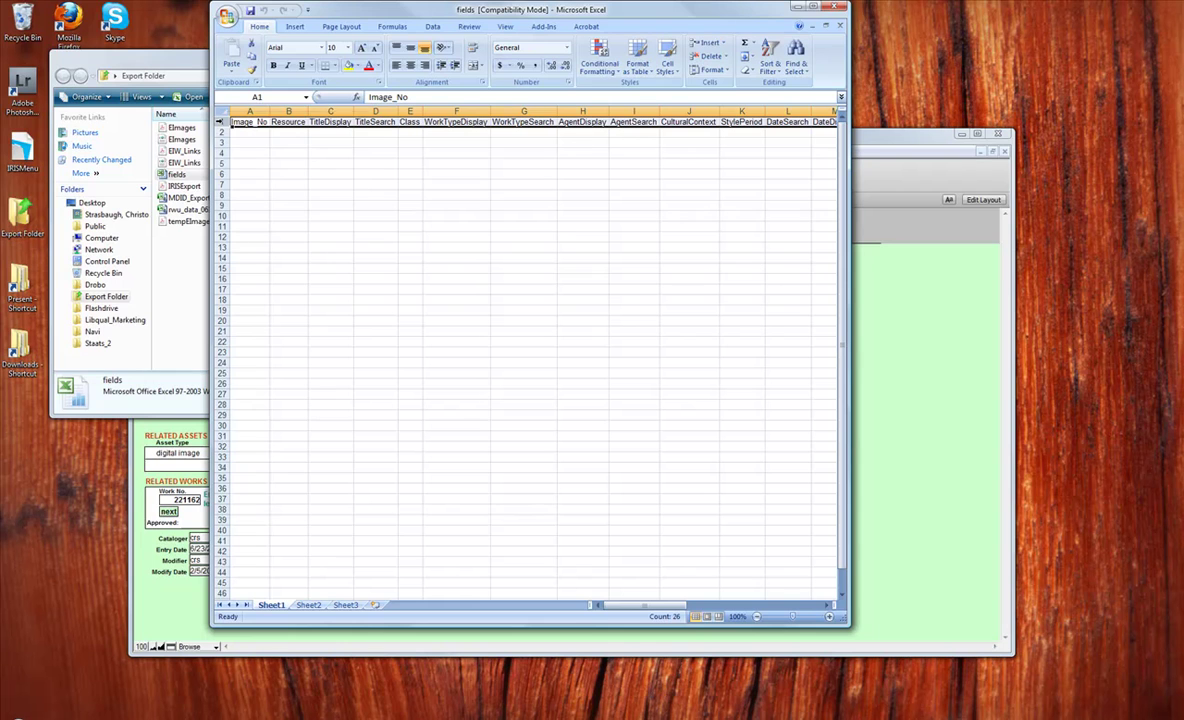
Step: Copy the header row, then confirm Finish Export to set Export Date and clear Ready to Export
{"action": "right_click", "coordinate": [222, 121]}
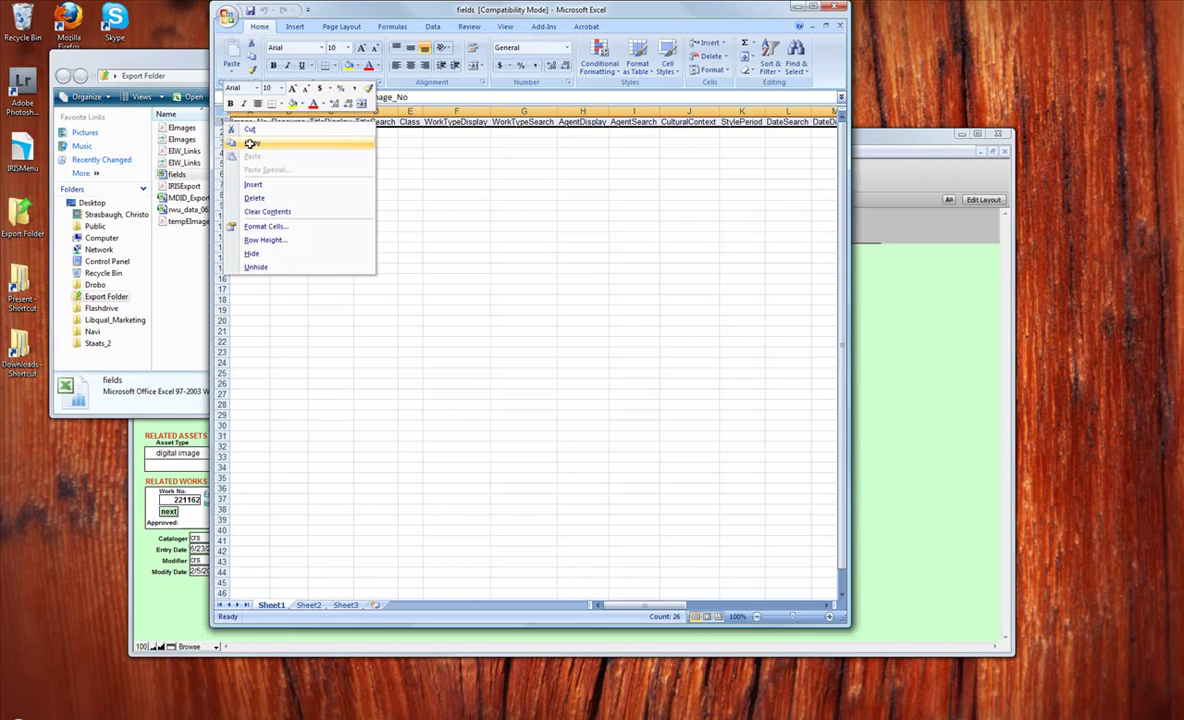
{"action": "left_click", "coordinate": [251, 143]}
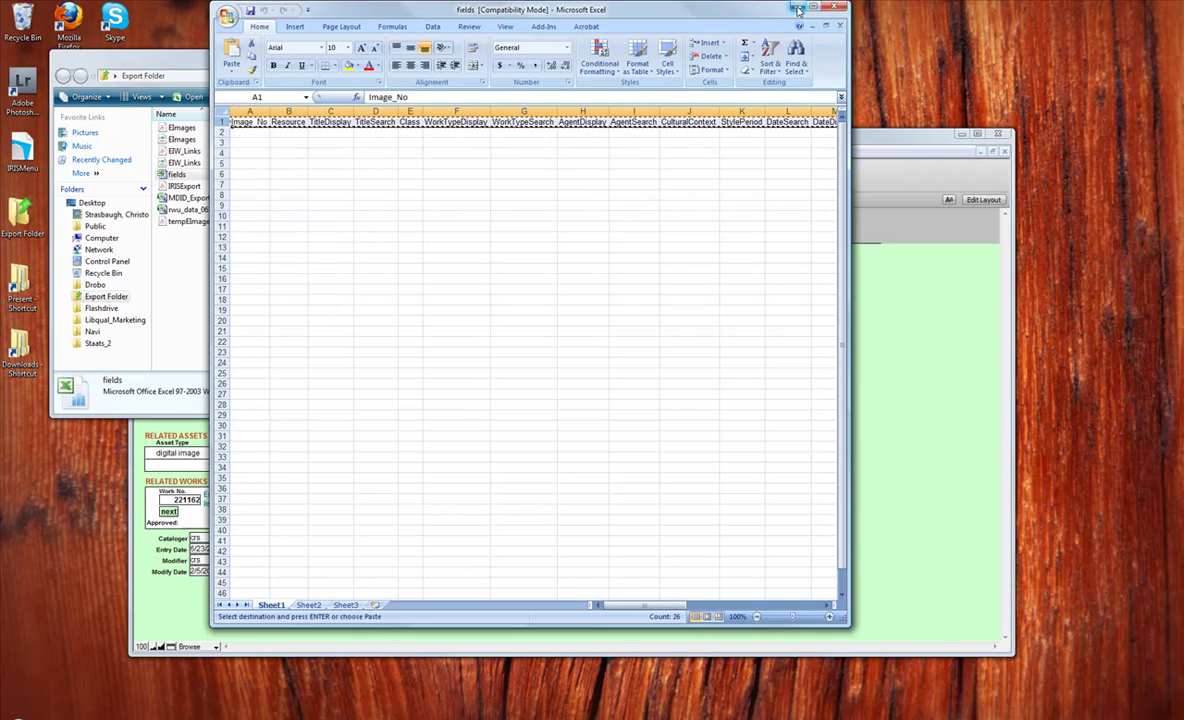
{"action": "left_click", "coordinate": [798, 10]}
{"action": "left_click", "coordinate": [872, 312]}
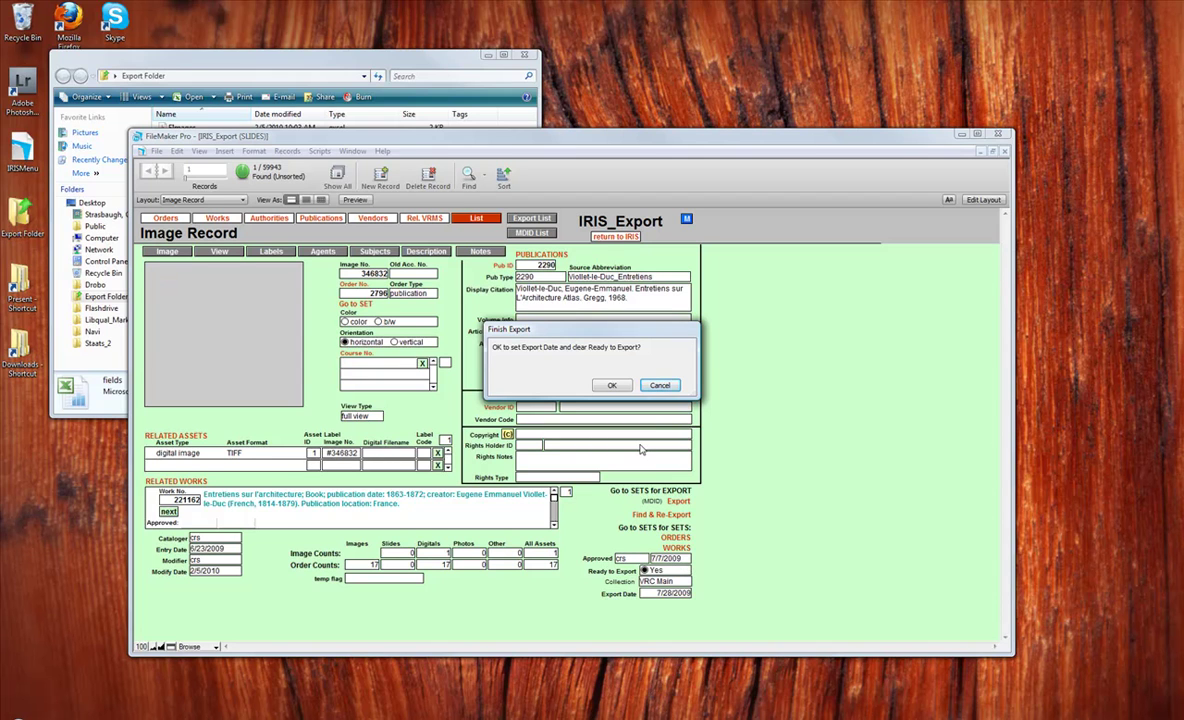
{"action": "left_click", "coordinate": [613, 386]}
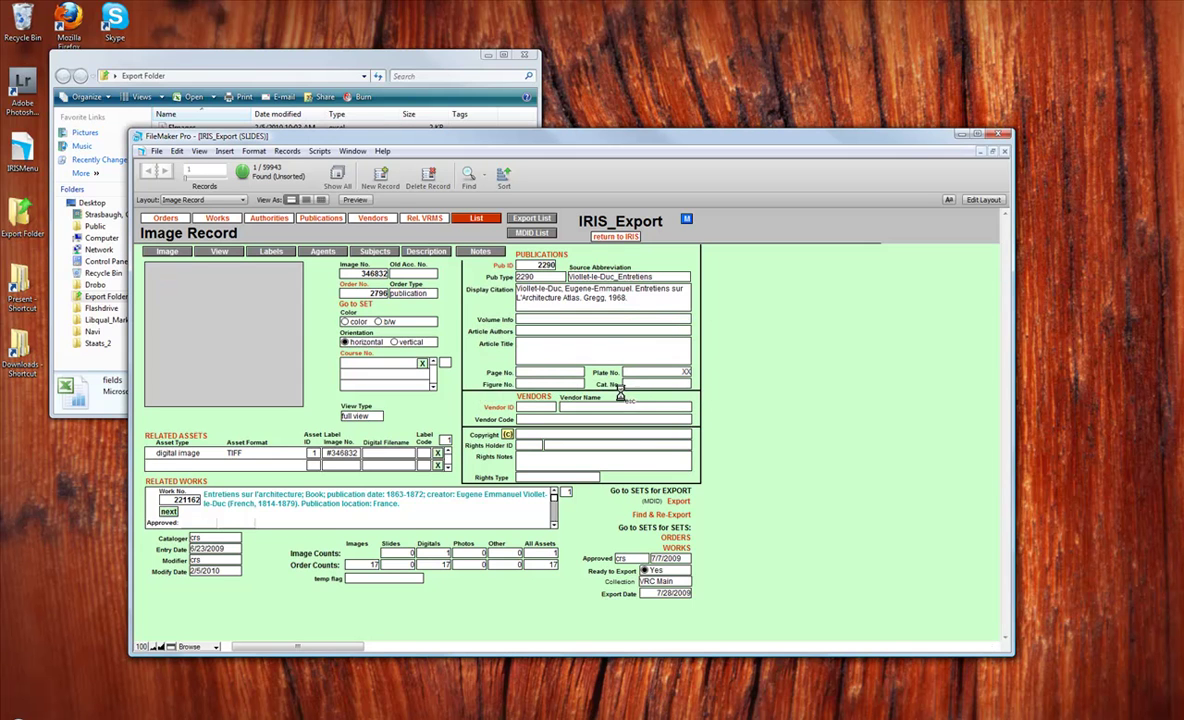
Step: Open the MDID_Export file from the Export Folder in Excel
{"action": "left_click", "coordinate": [323, 57]}
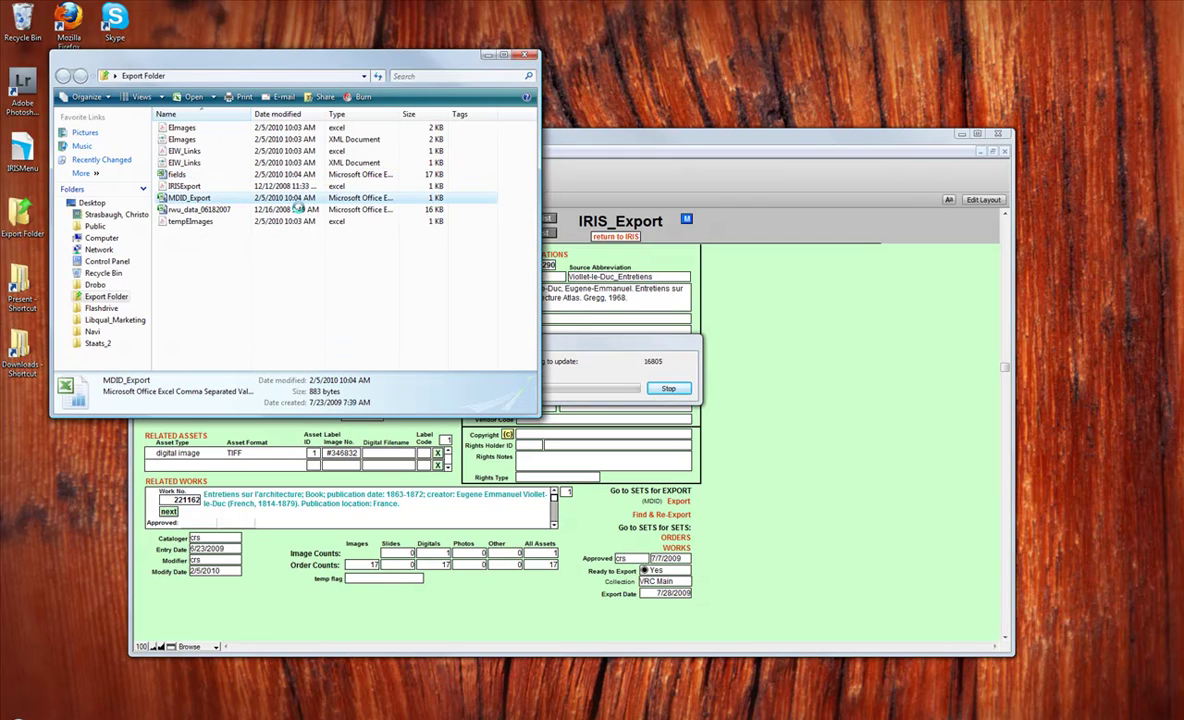
{"action": "double_click", "coordinate": [272, 197]}
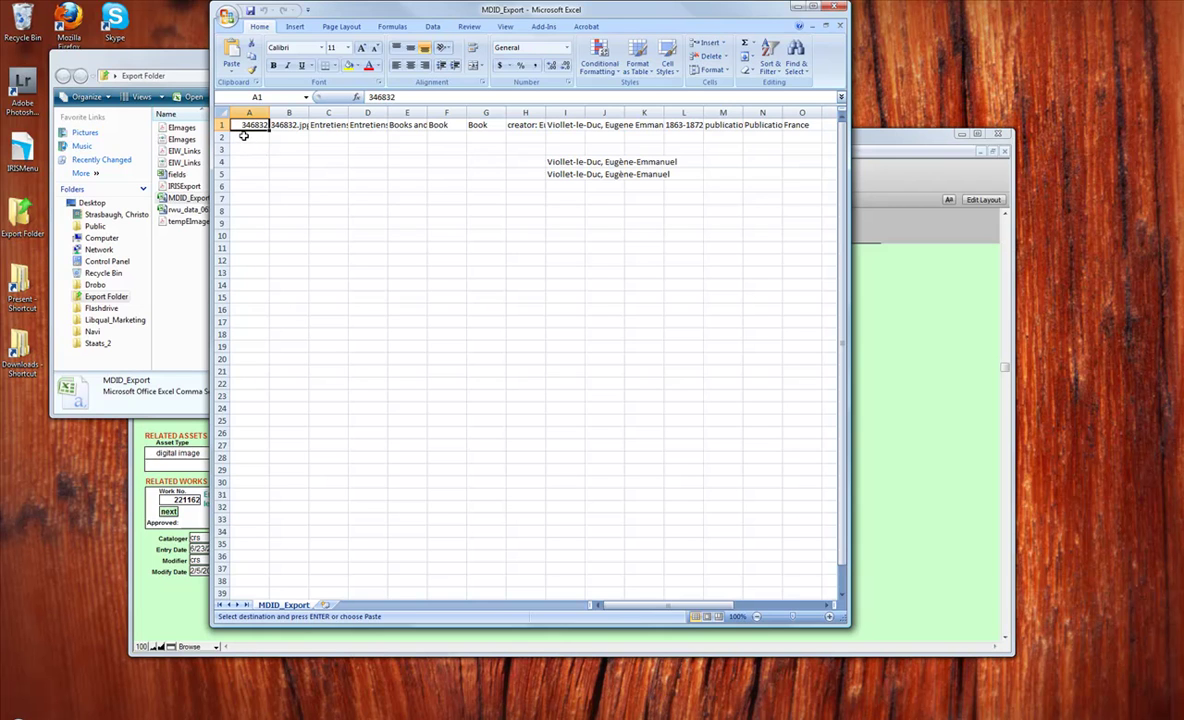
Step: Insert the copied header row above the exported record and save MDID_Export, keeping CSV format
{"action": "left_click", "coordinate": [222, 124]}
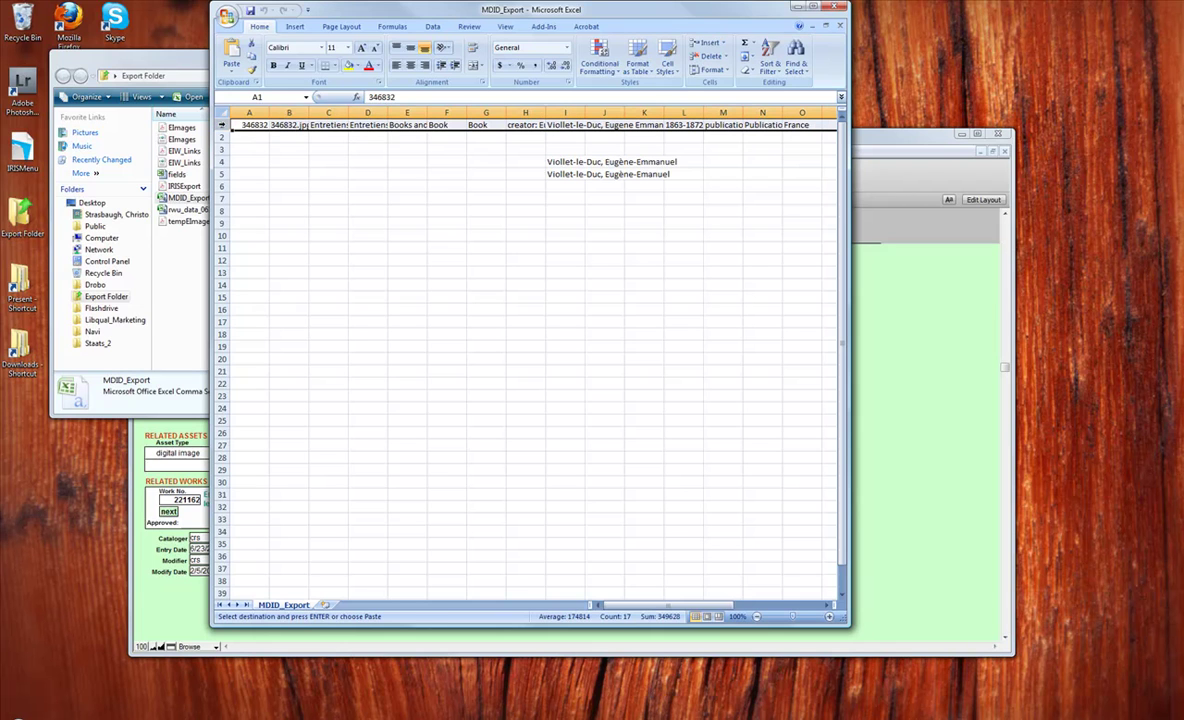
{"action": "right_click", "coordinate": [222, 124]}
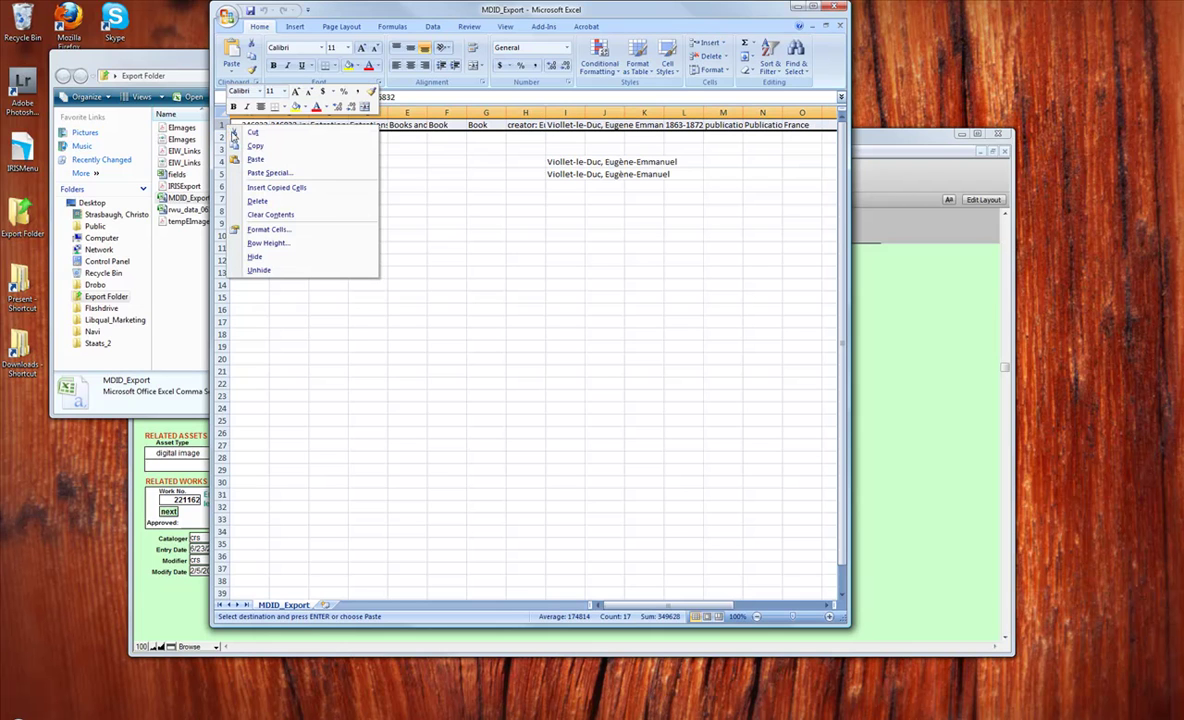
{"action": "left_click", "coordinate": [260, 189]}
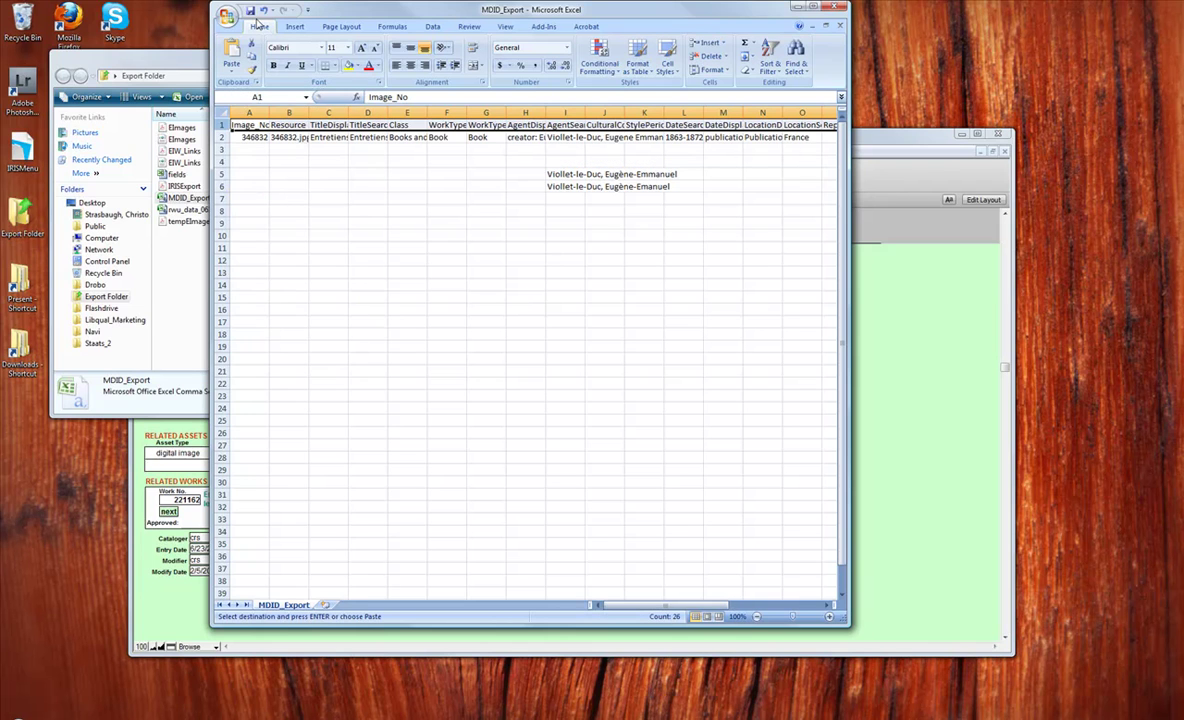
{"action": "left_click", "coordinate": [250, 11]}
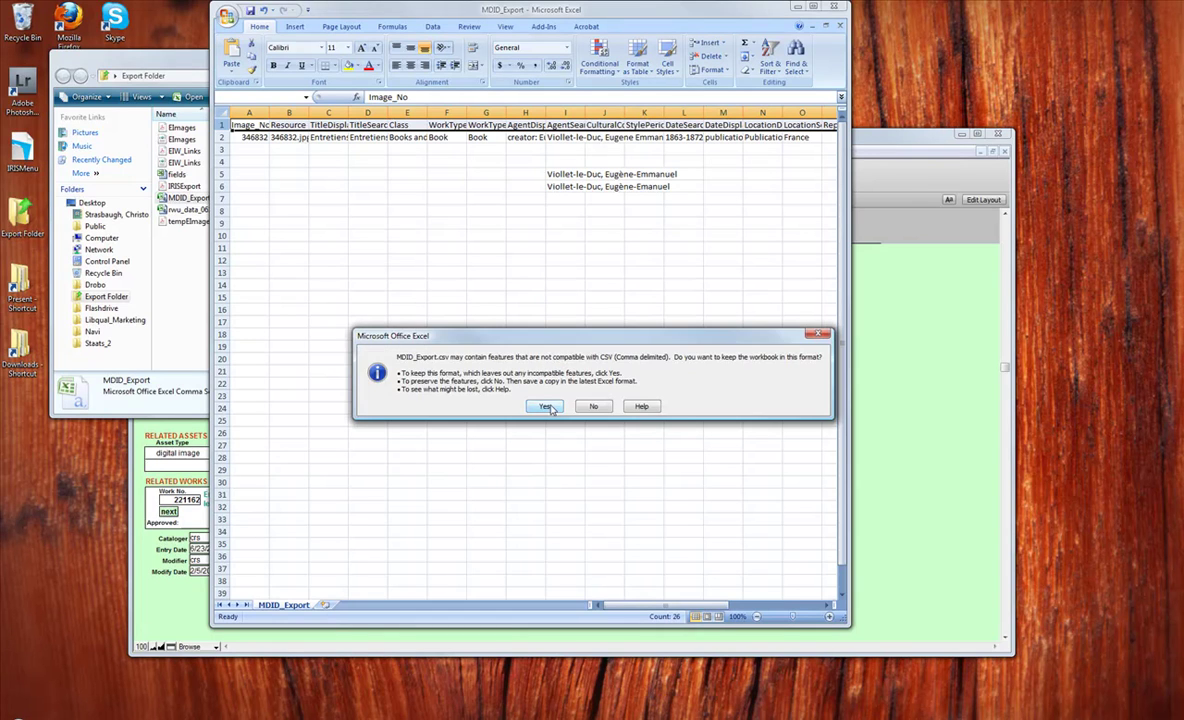
{"action": "left_click", "coordinate": [546, 407]}
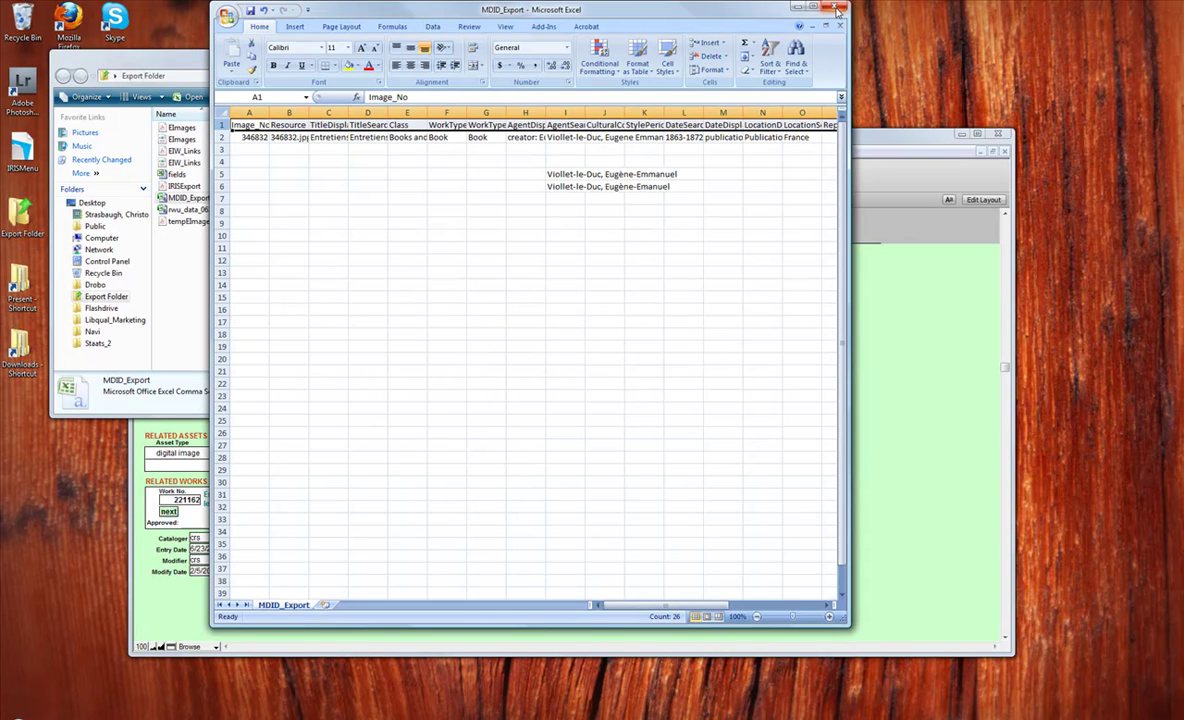
Step: Close the workbook without saving further changes and return to the MDID login page
{"action": "left_click", "coordinate": [838, 8]}
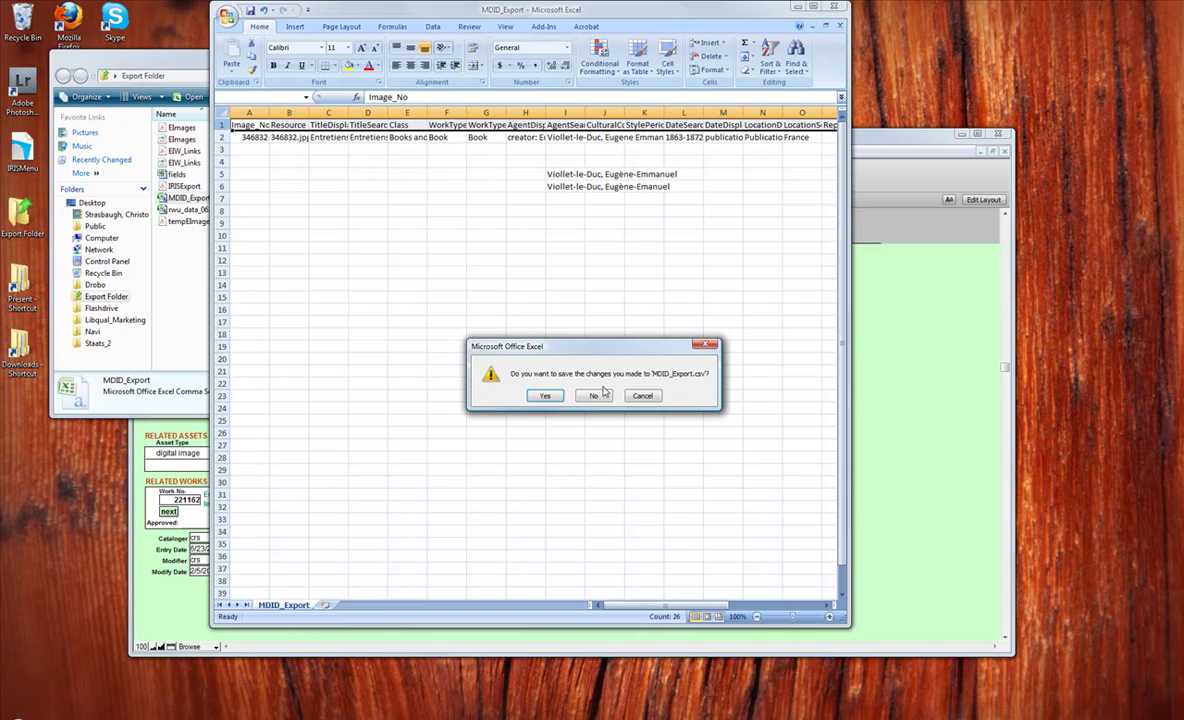
{"action": "left_click", "coordinate": [600, 395]}
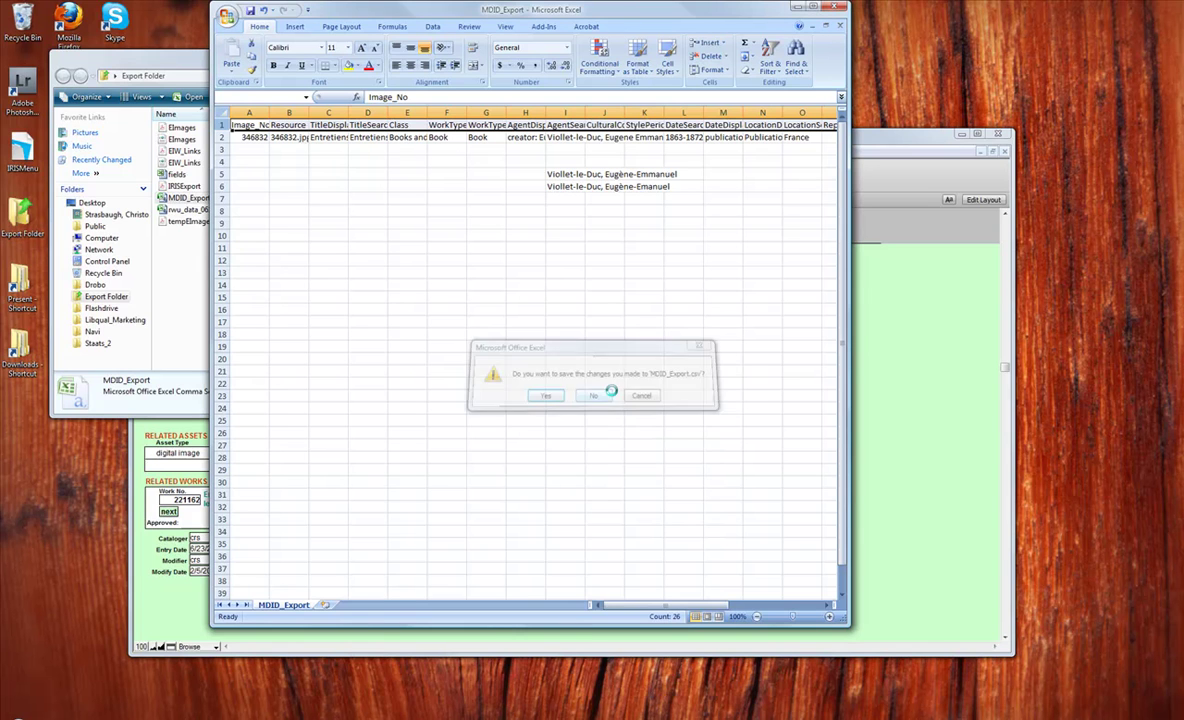
{"action": "mouse_move", "coordinate": [444, 719]}
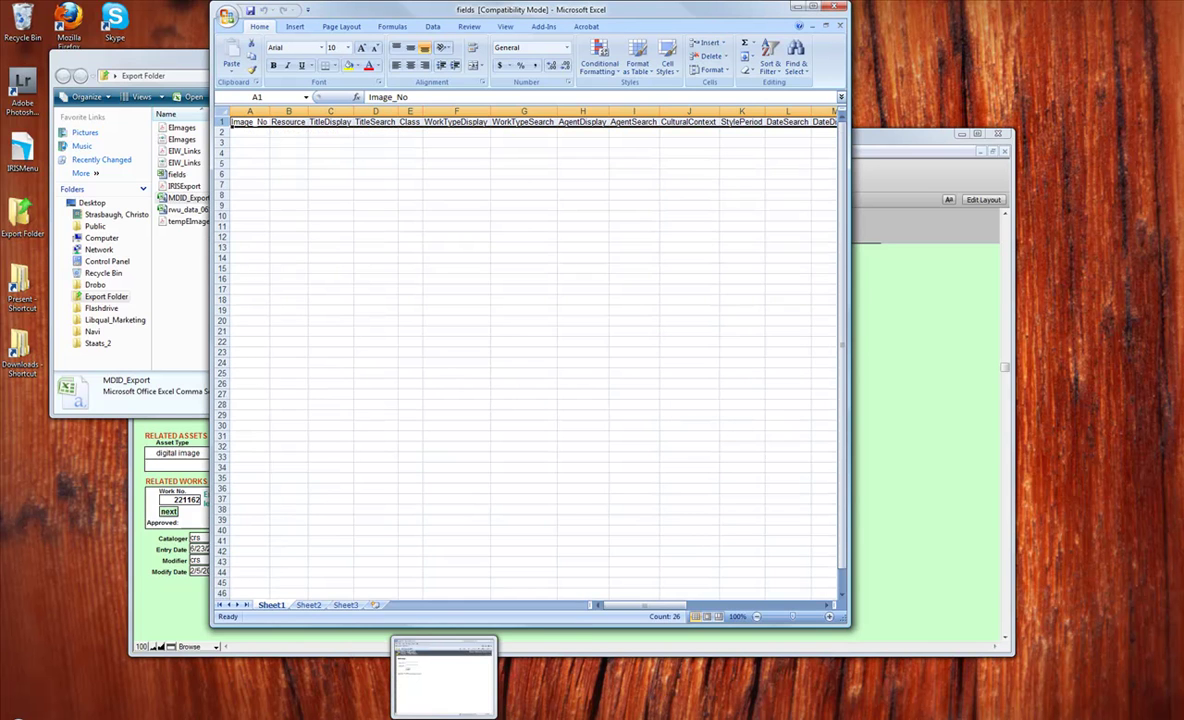
{"action": "left_click", "coordinate": [491, 664]}
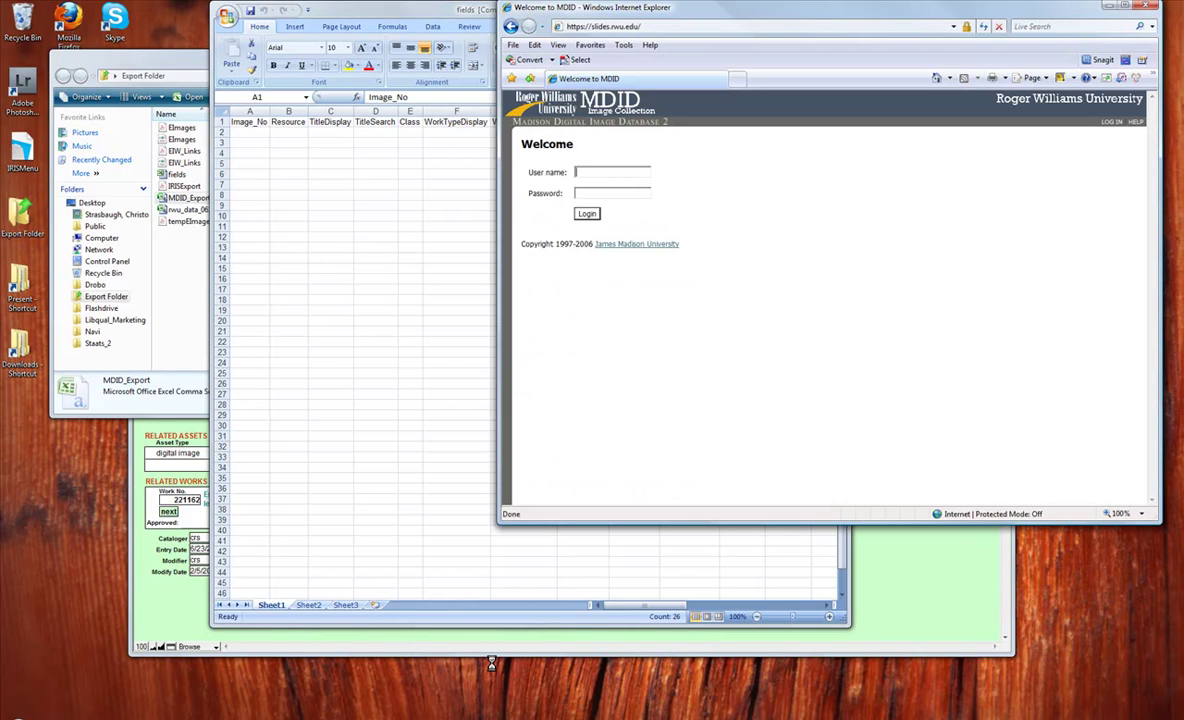
Step: Log in to MDID with the user name and password
{"action": "left_click", "coordinate": [641, 173]}
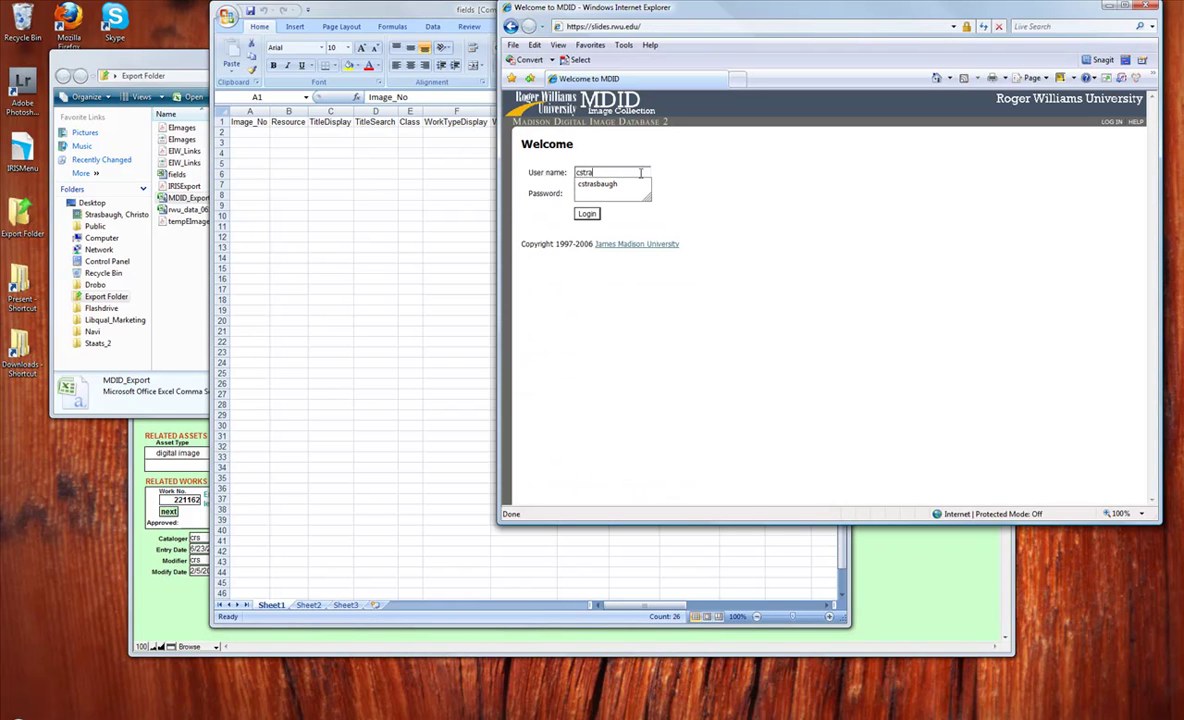
{"action": "key", "text": "Down"}
{"action": "key", "text": "Tab"}
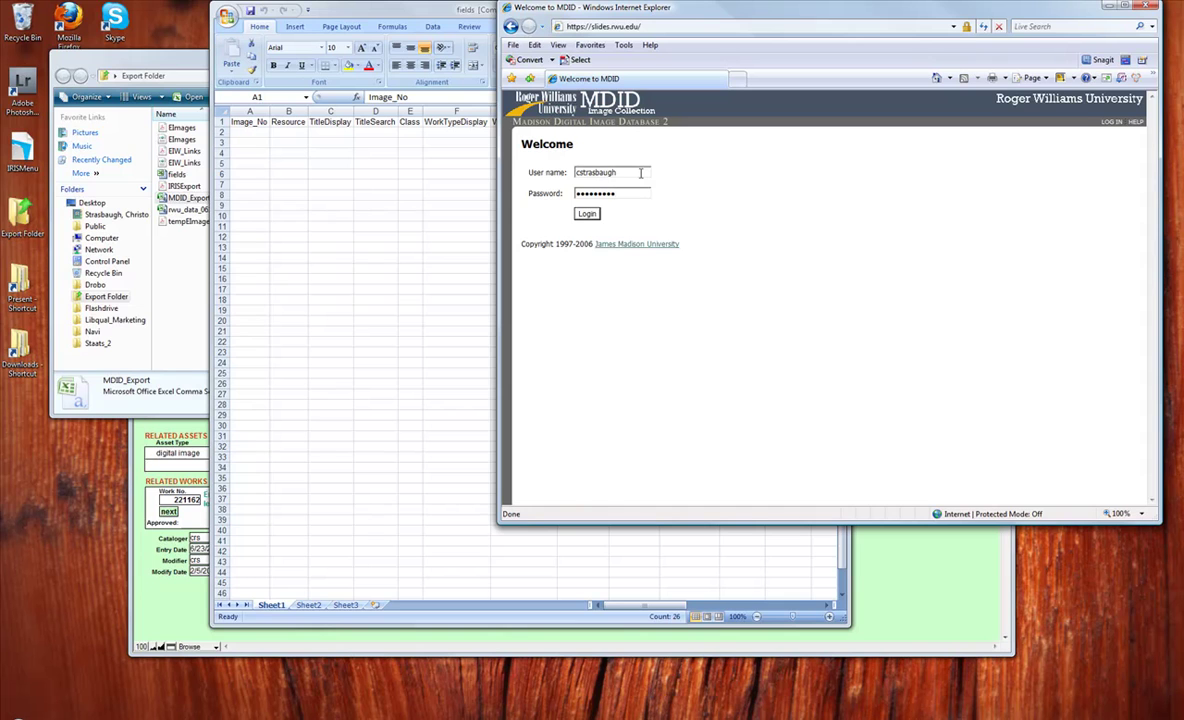
{"action": "key", "text": "Return"}
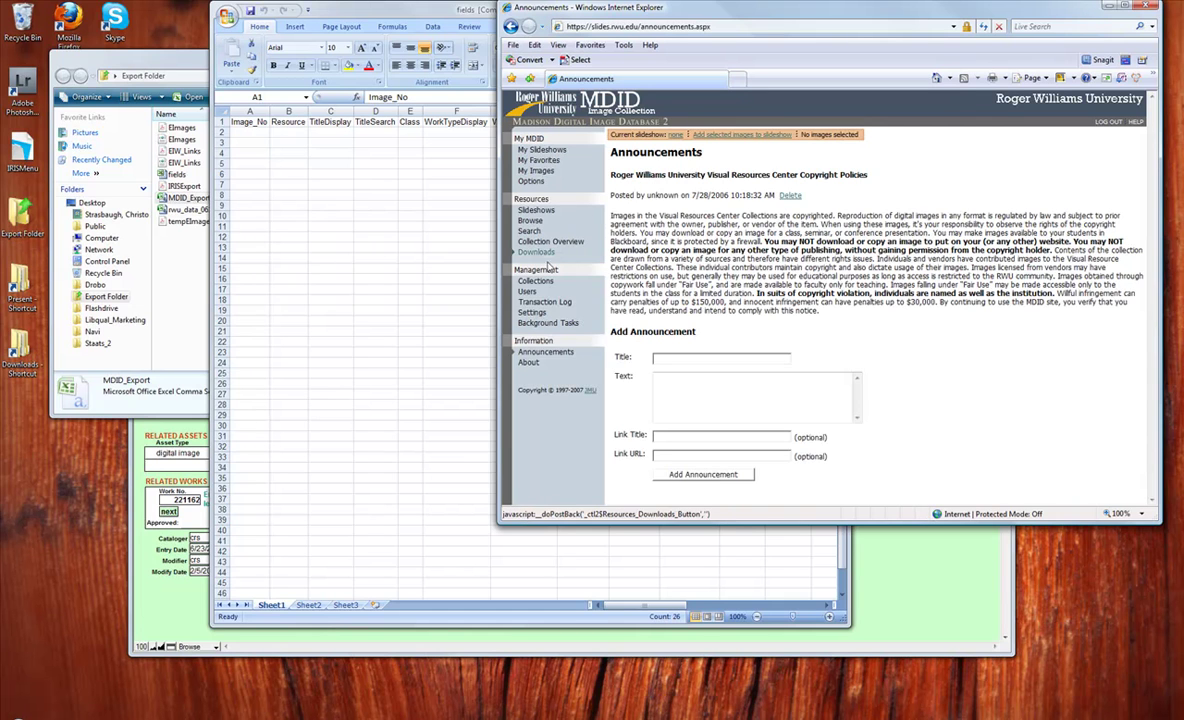
Step: Go to the VRC Main Collection's Import Data page and focus the import file field
{"action": "left_click", "coordinate": [538, 283]}
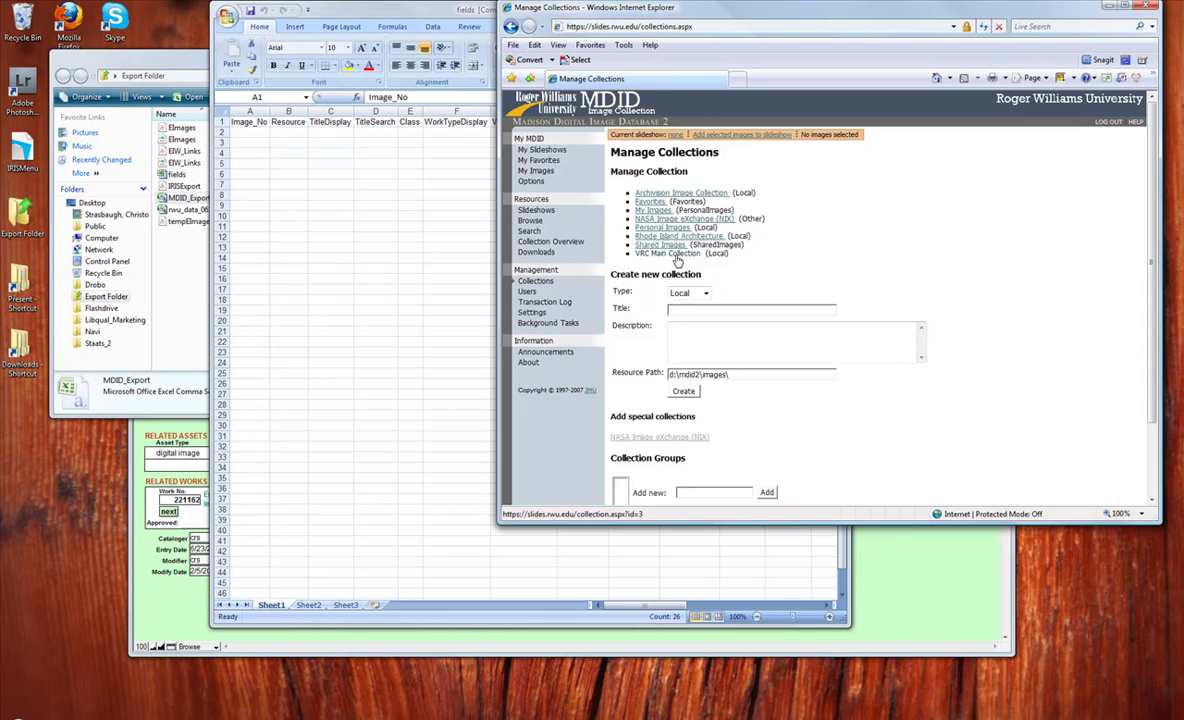
{"action": "left_click", "coordinate": [676, 255]}
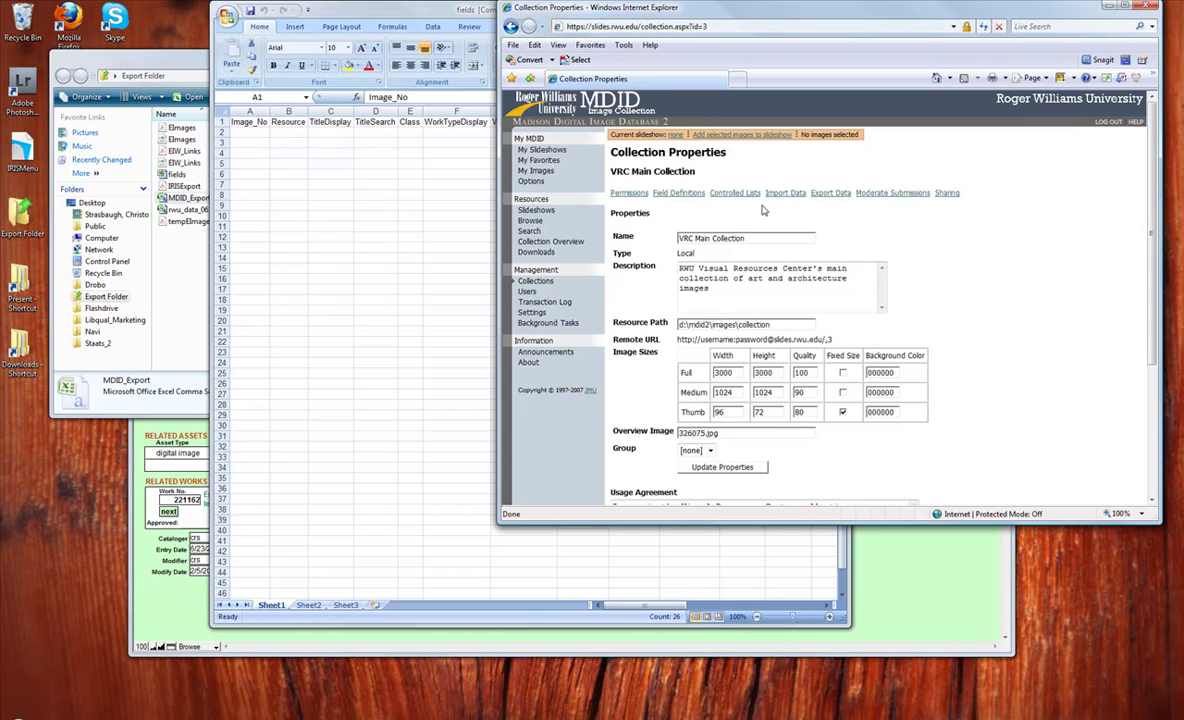
{"action": "left_click", "coordinate": [789, 197]}
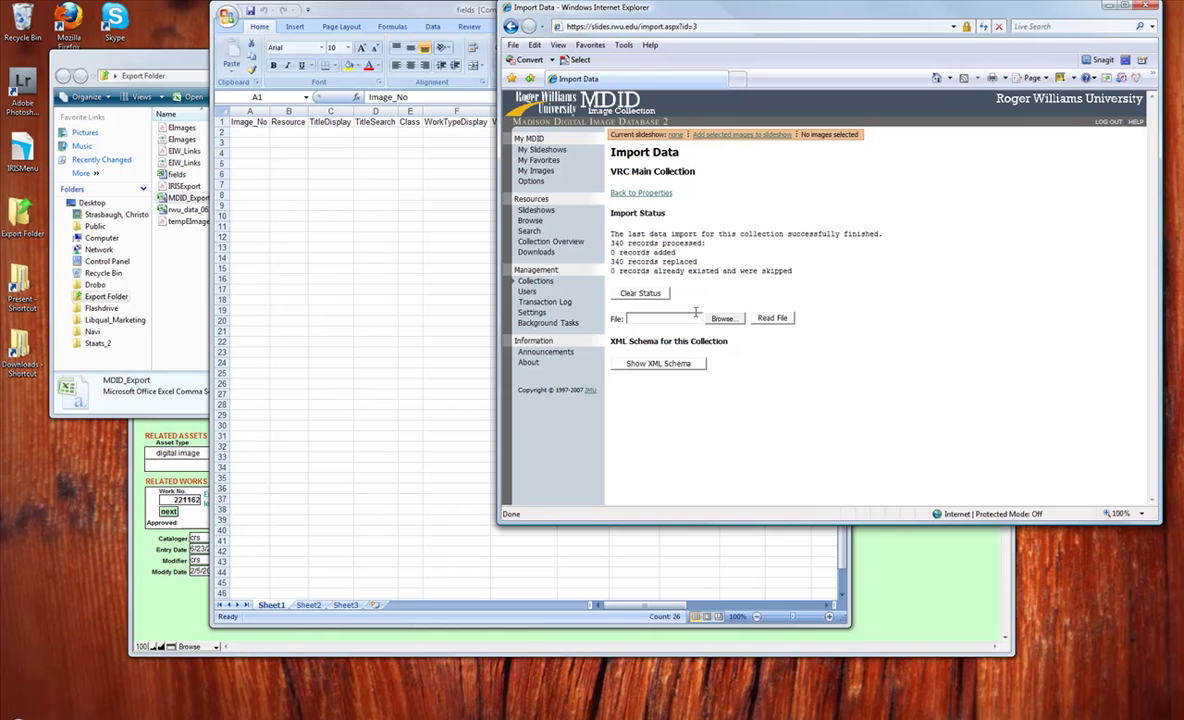
{"action": "left_click", "coordinate": [693, 318]}
Step: Choose MDID_Export from the Export Folder and read it to get the import options
{"action": "left_click", "coordinate": [726, 321]}
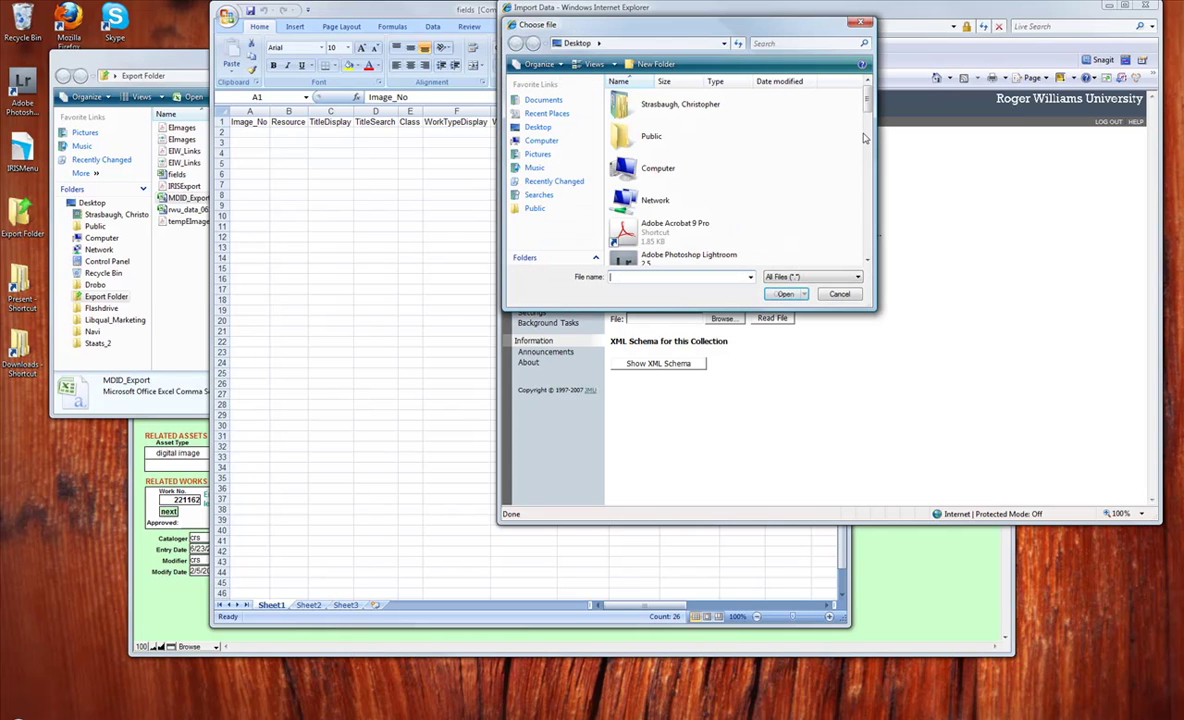
{"action": "left_click_drag", "start_coordinate": [868, 110], "coordinate": [870, 155]}
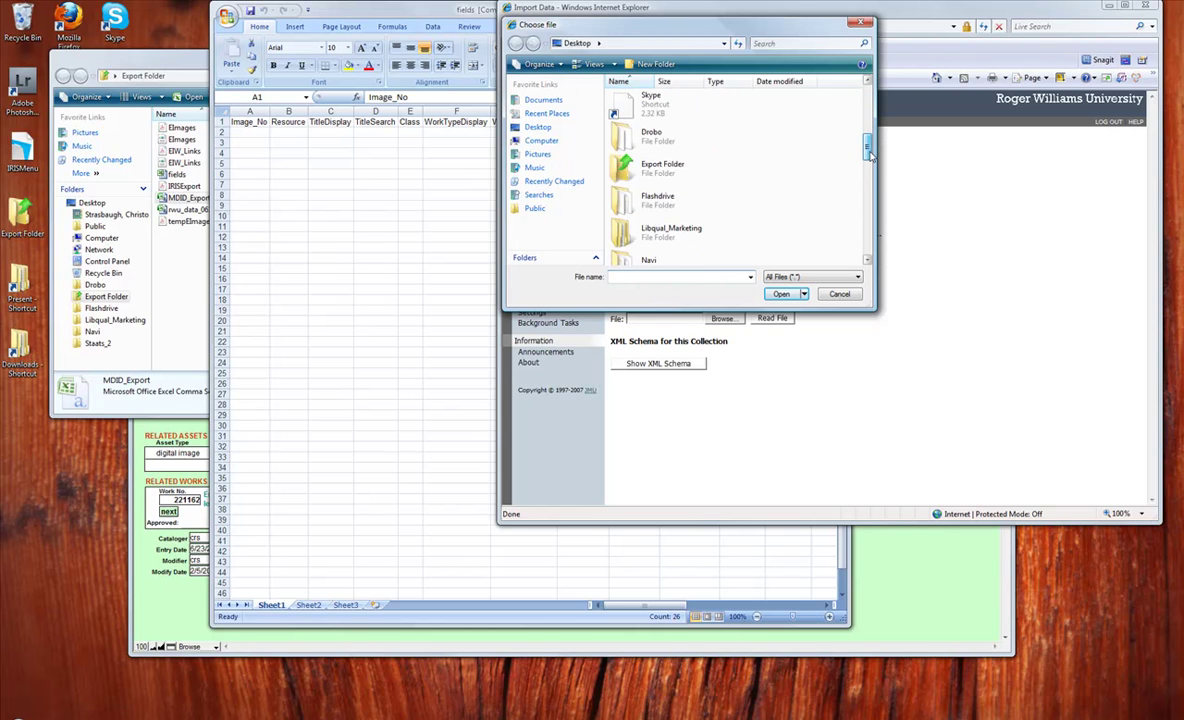
{"action": "double_click", "coordinate": [792, 160]}
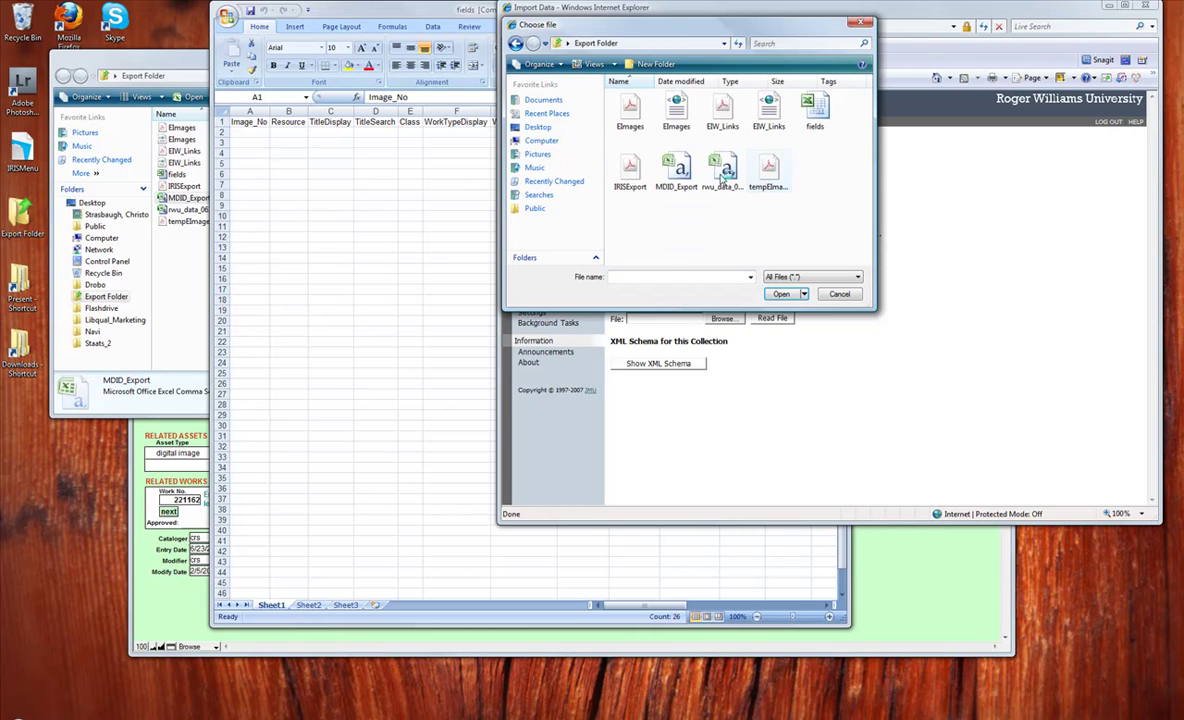
{"action": "double_click", "coordinate": [686, 174]}
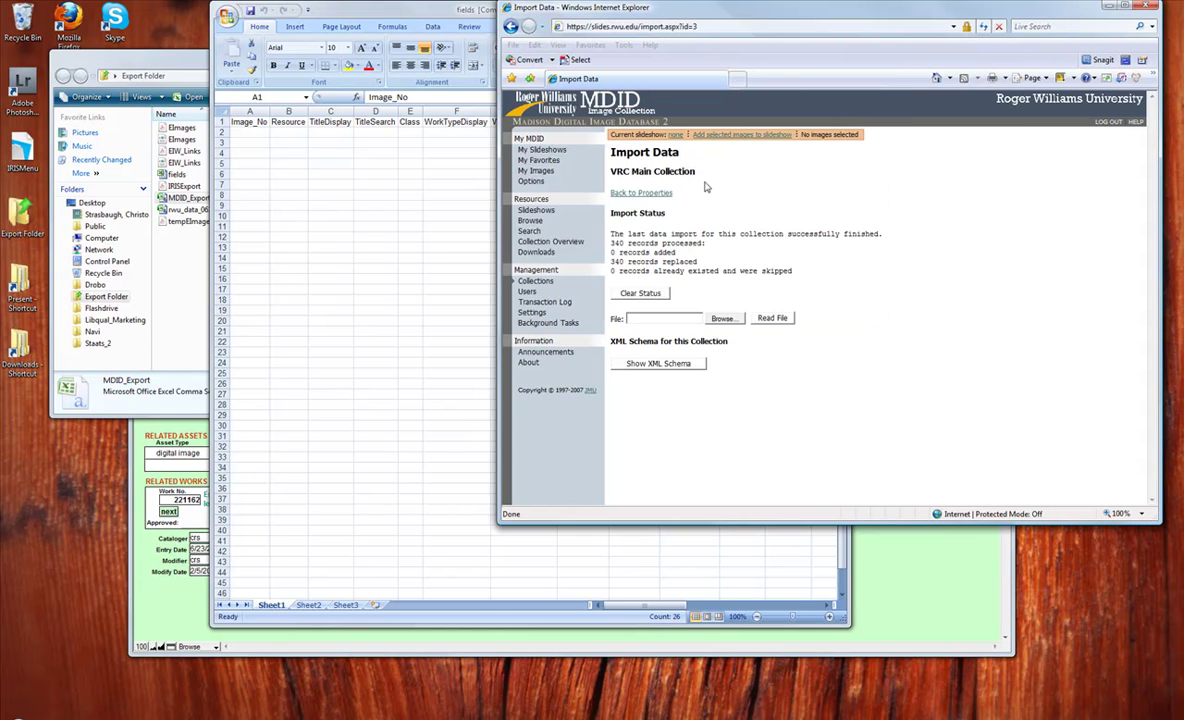
{"action": "left_click", "coordinate": [785, 319]}
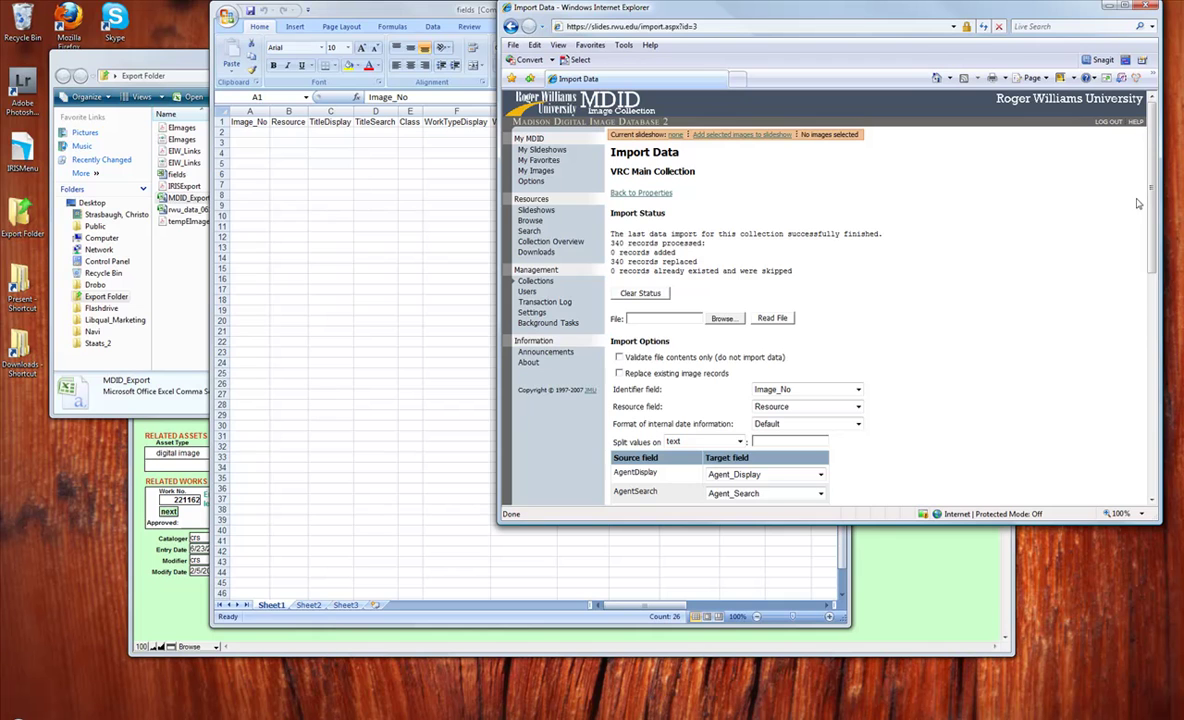
Step: Enable 'Replace existing image records' and review the remaining field mappings down to the bottom
{"action": "left_click_drag", "start_coordinate": [1150, 193], "coordinate": [1150, 262]}
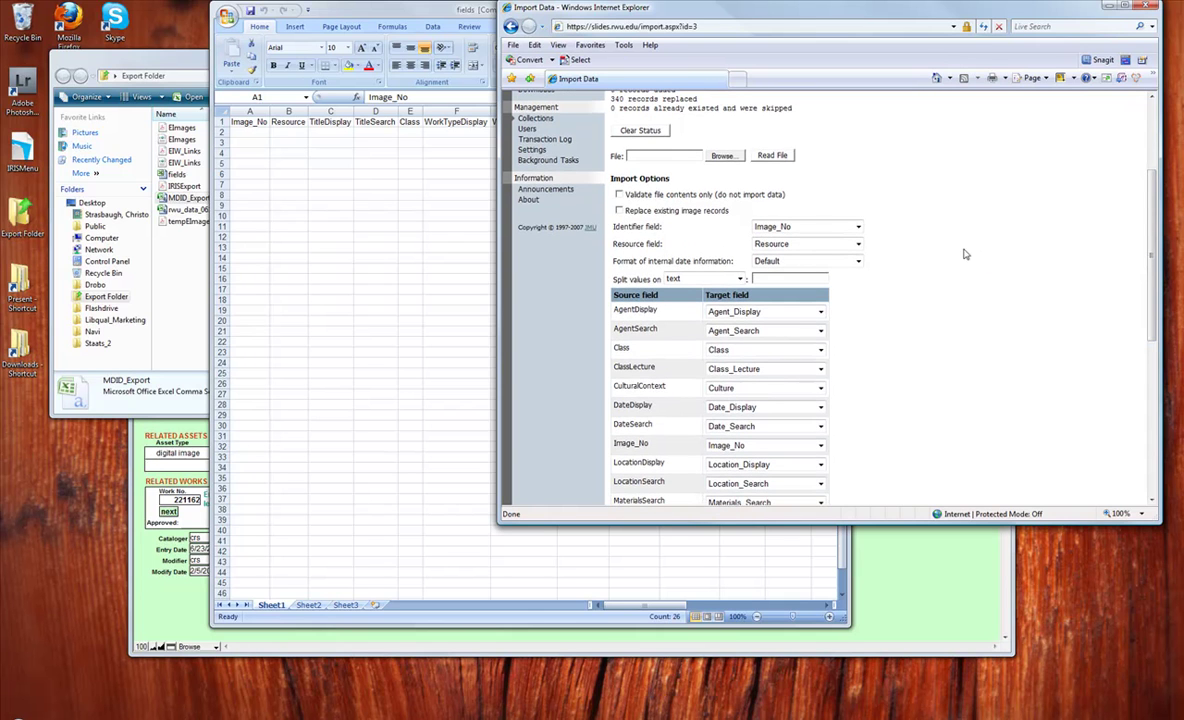
{"action": "left_click", "coordinate": [619, 211]}
{"action": "left_click_drag", "start_coordinate": [1151, 200], "coordinate": [1151, 207]}
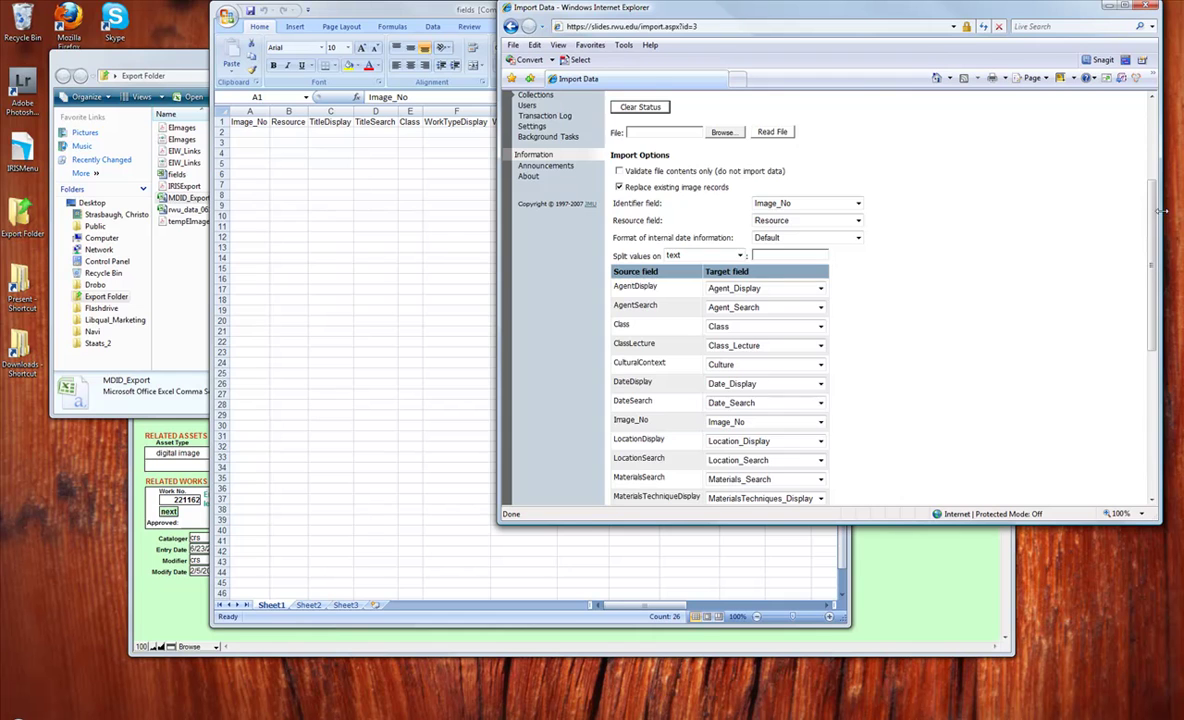
{"action": "scroll", "coordinate": [660, 470], "scroll_direction": "down", "scroll_amount": 7}
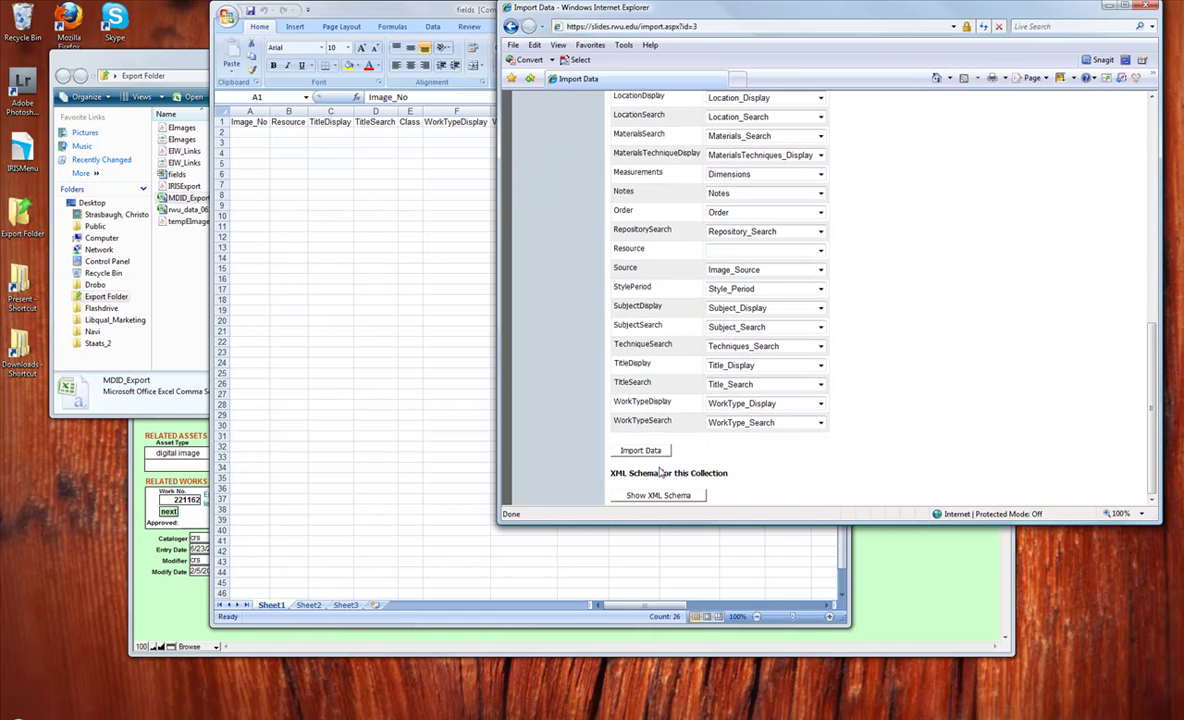
Step: Start the import with the Import Data button
{"action": "left_click", "coordinate": [640, 450]}
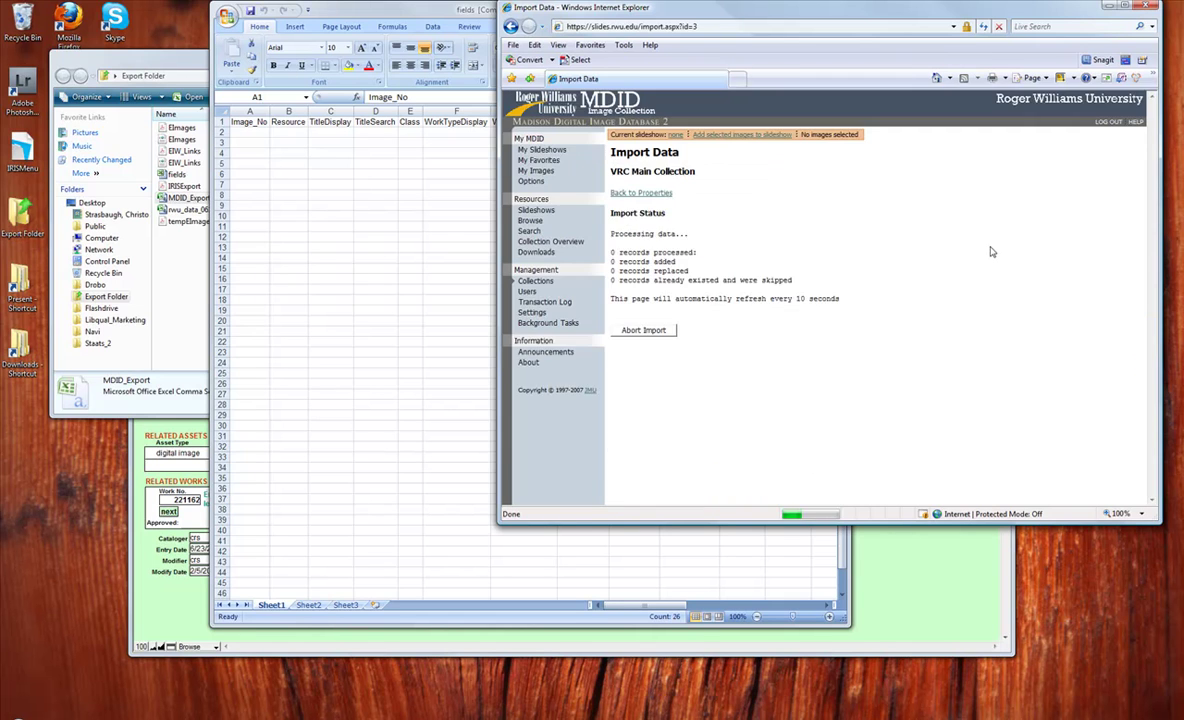